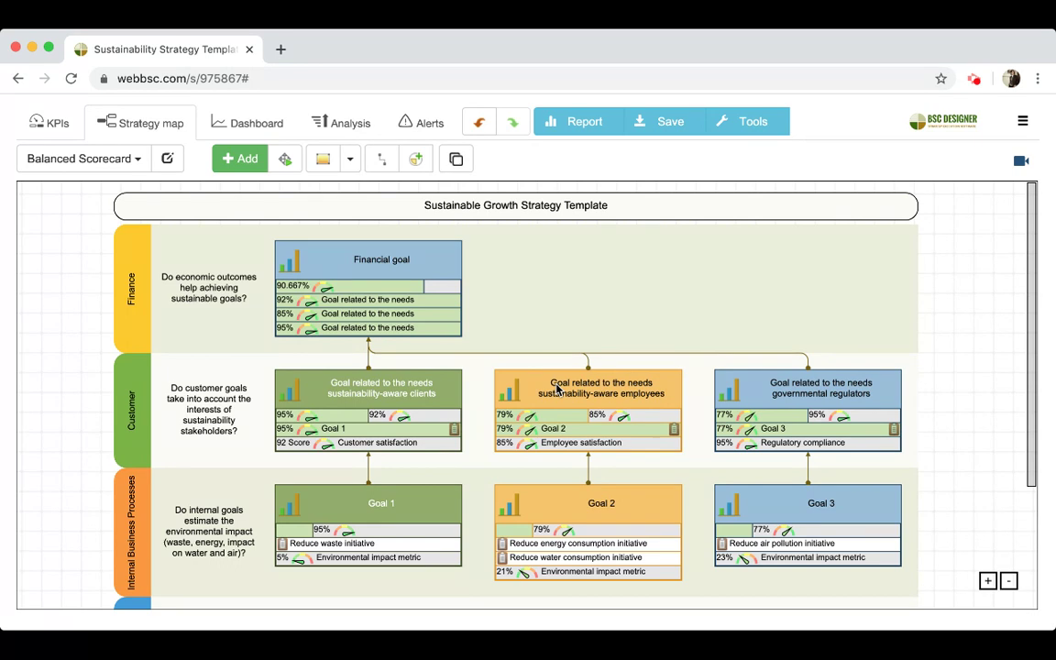
# Glance at the KPI table, then return to the strategy map and scroll through it.
pyautogui.click(142, 130)
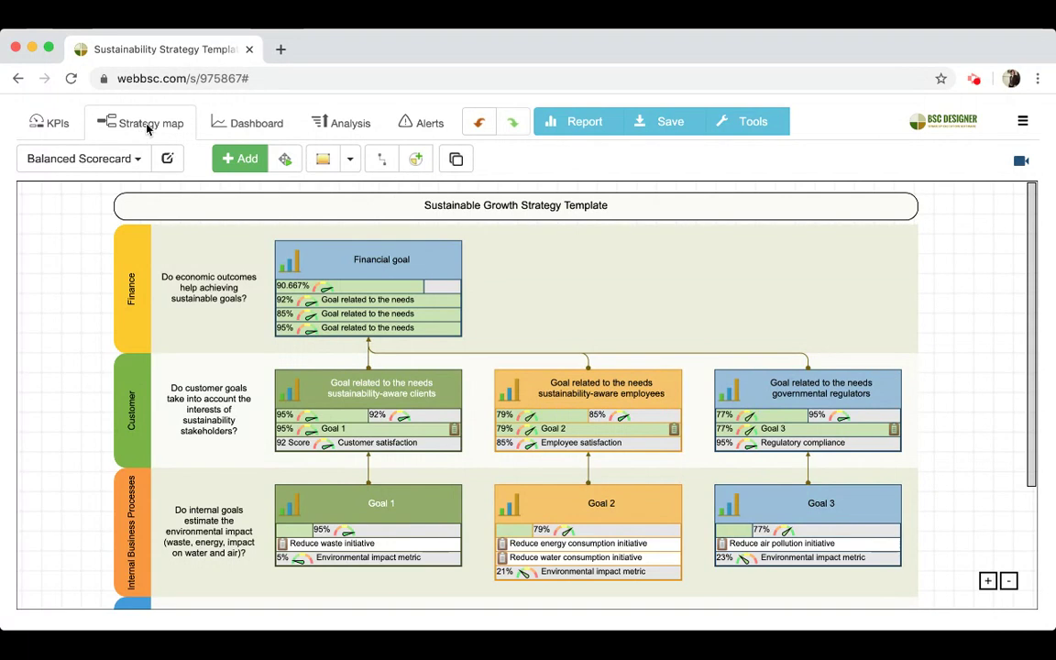
pyautogui.click(50, 124)
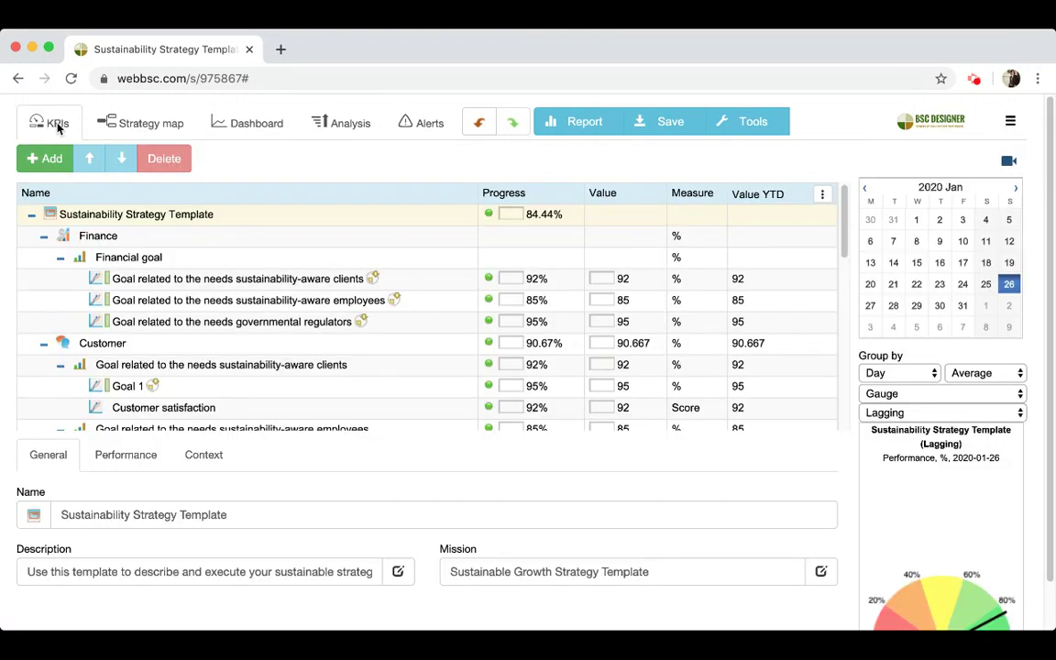
pyautogui.click(108, 128)
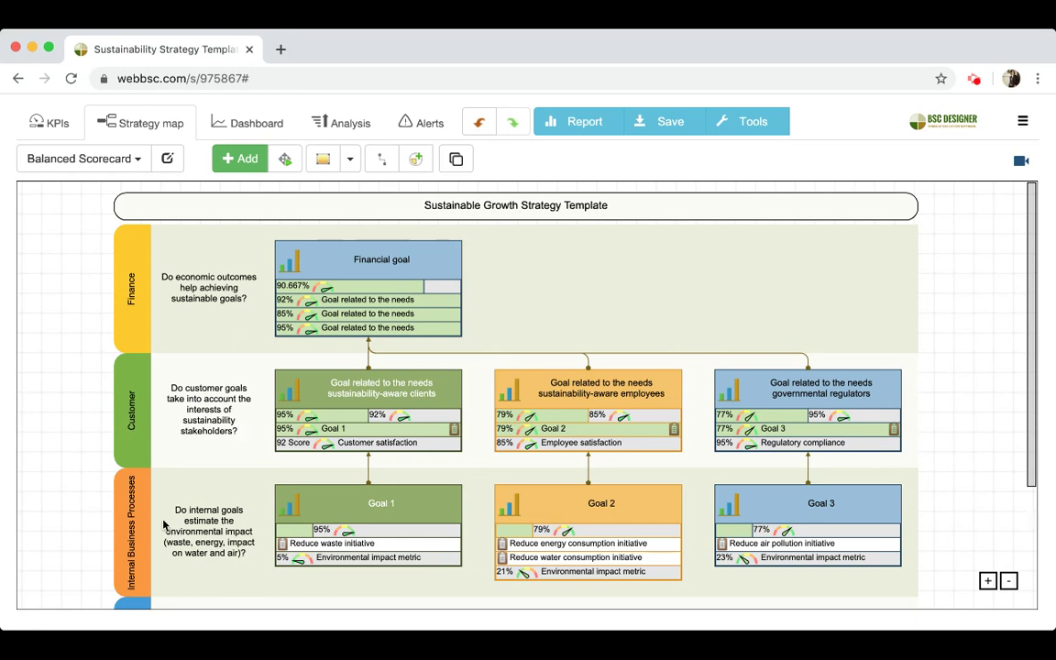
pyautogui.scroll(-3, 151, 477)
pyautogui.scroll(-5, 140, 490)
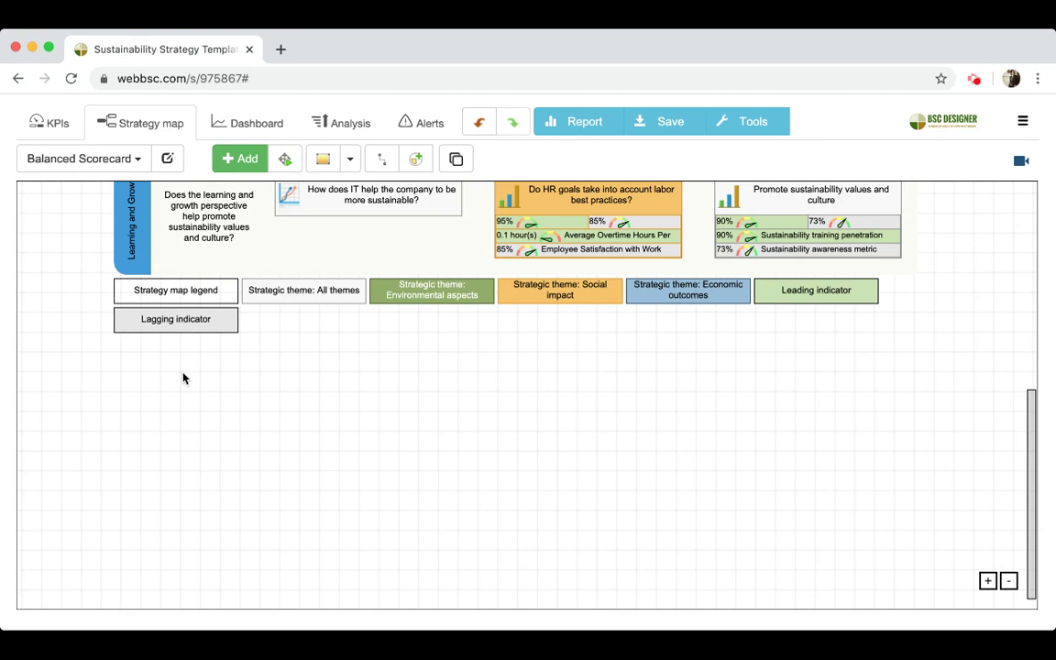
pyautogui.scroll(2, 262, 361)
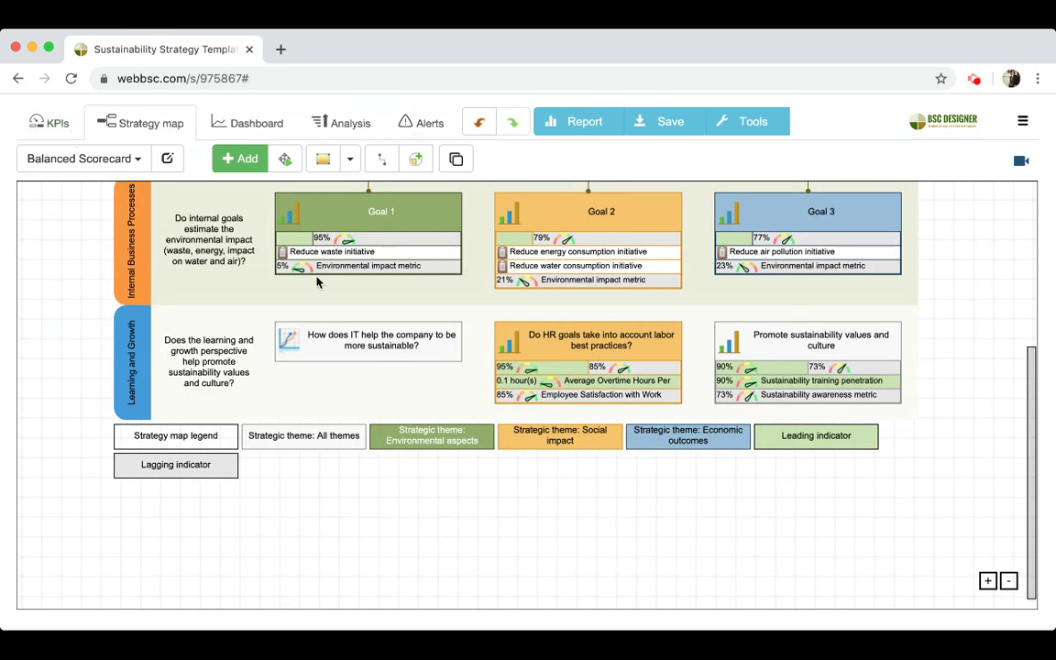
pyautogui.scroll(2, 316, 281)
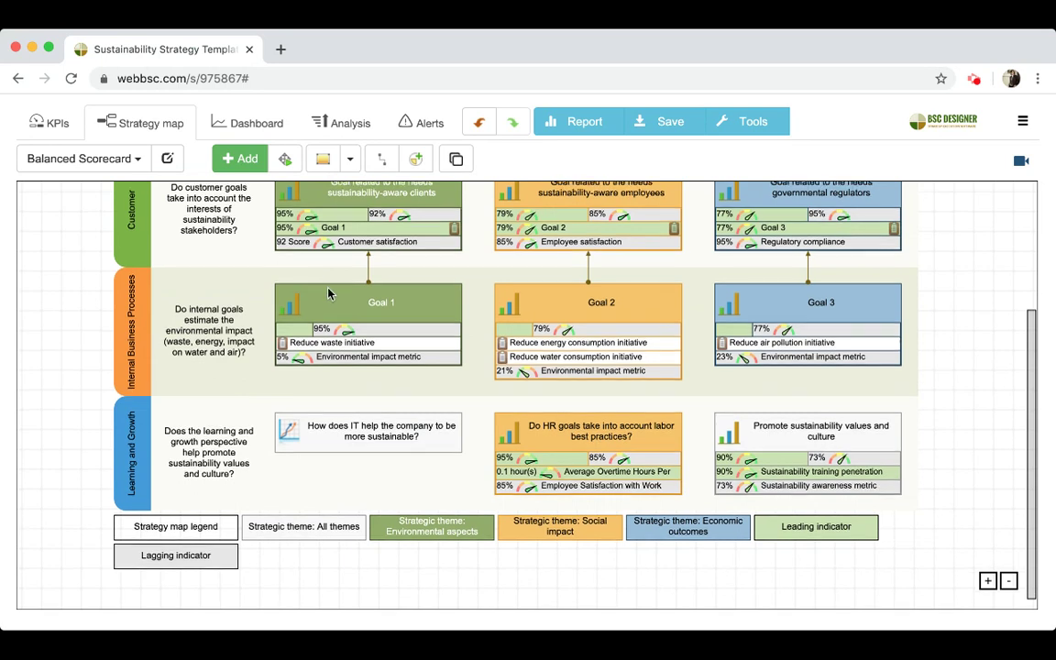
pyautogui.scroll(-1, 348, 307)
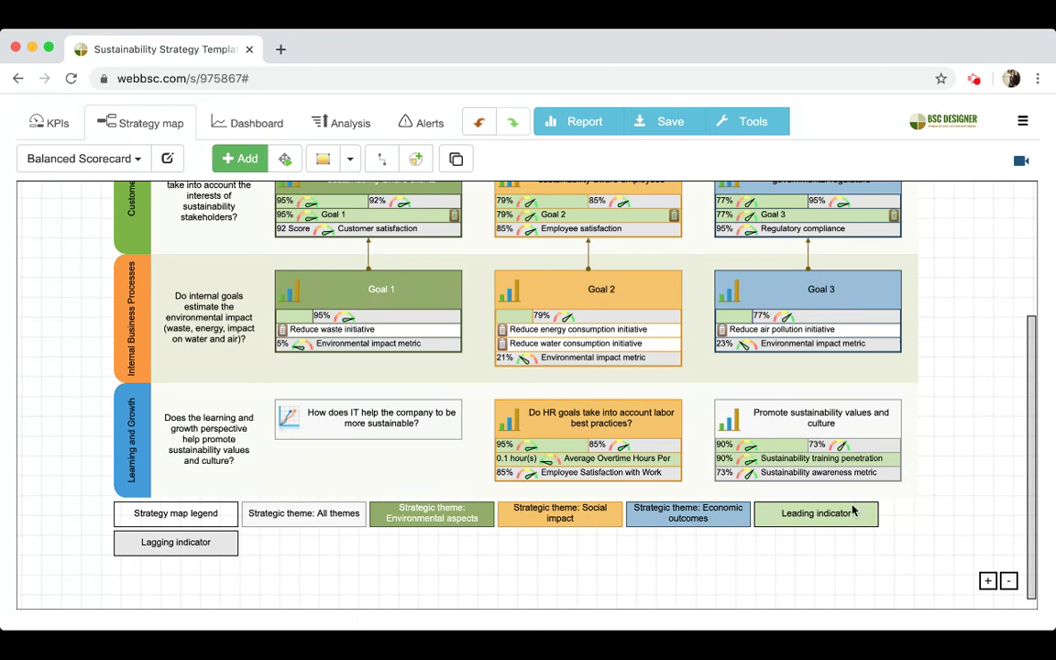
pyautogui.scroll(1, 826, 502)
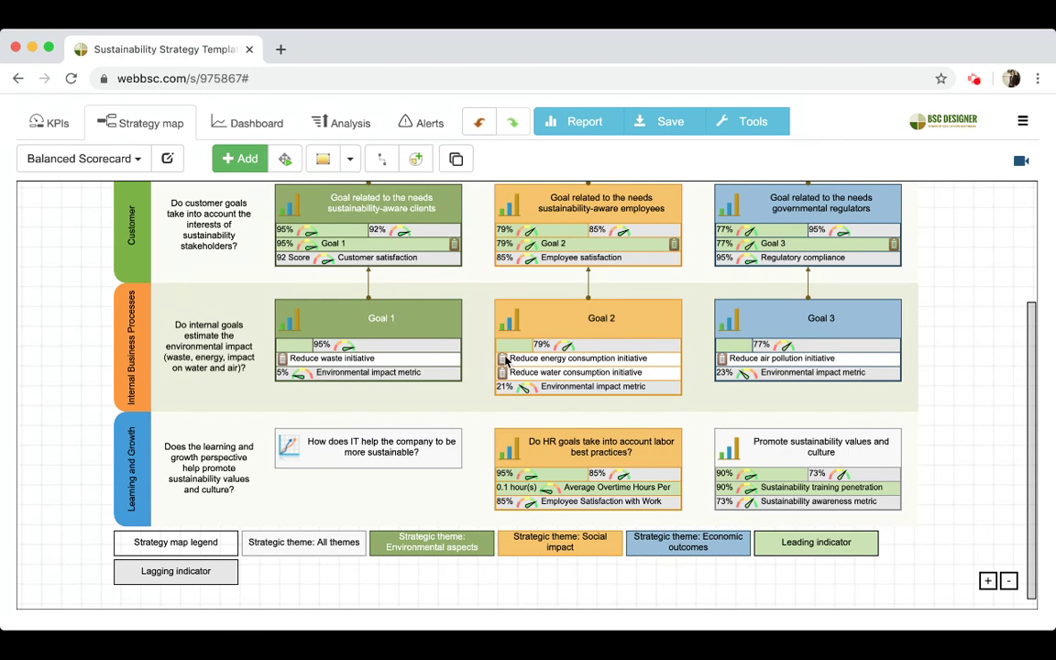
pyautogui.scroll(3, 505, 359)
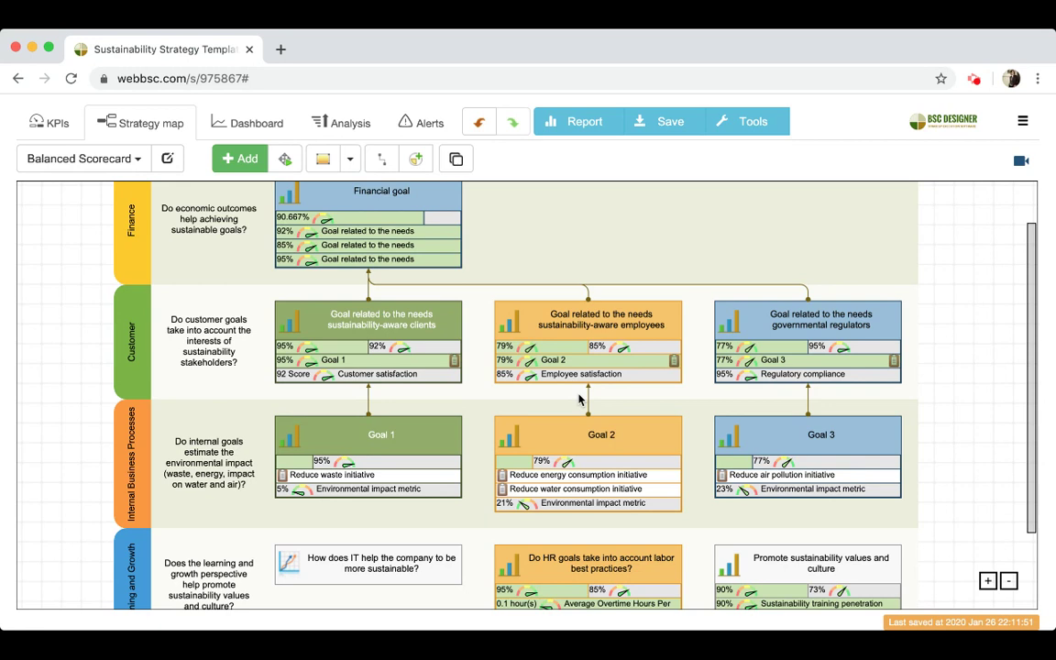
pyautogui.scroll(1, 703, 414)
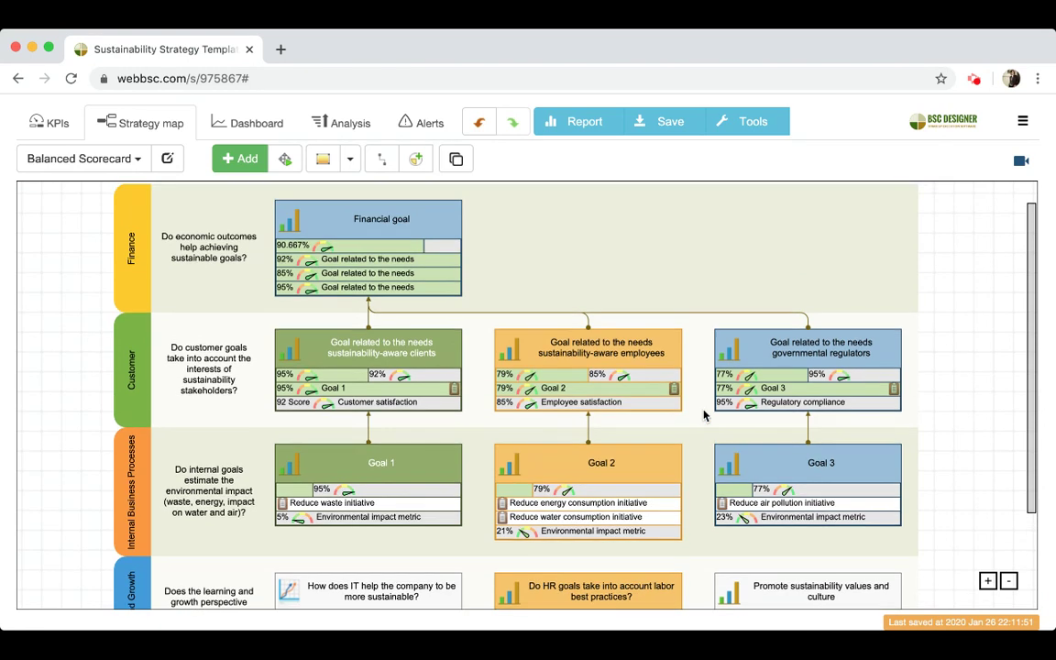
pyautogui.scroll(1, 698, 426)
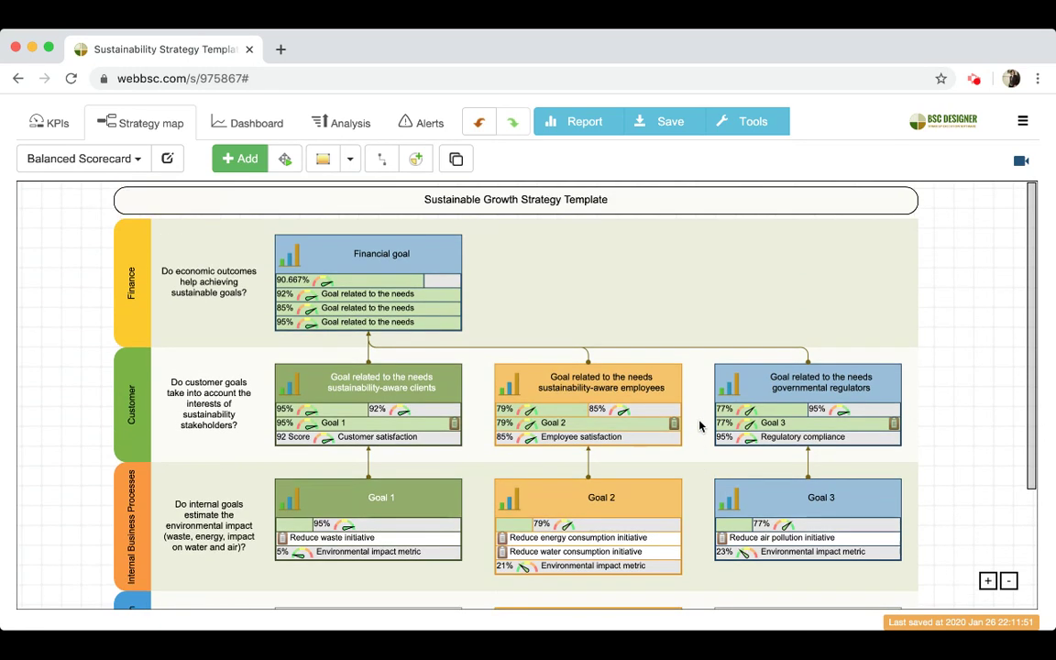
# Delete the governmental regulators goal from the strategy map.
pyautogui.click(796, 388)
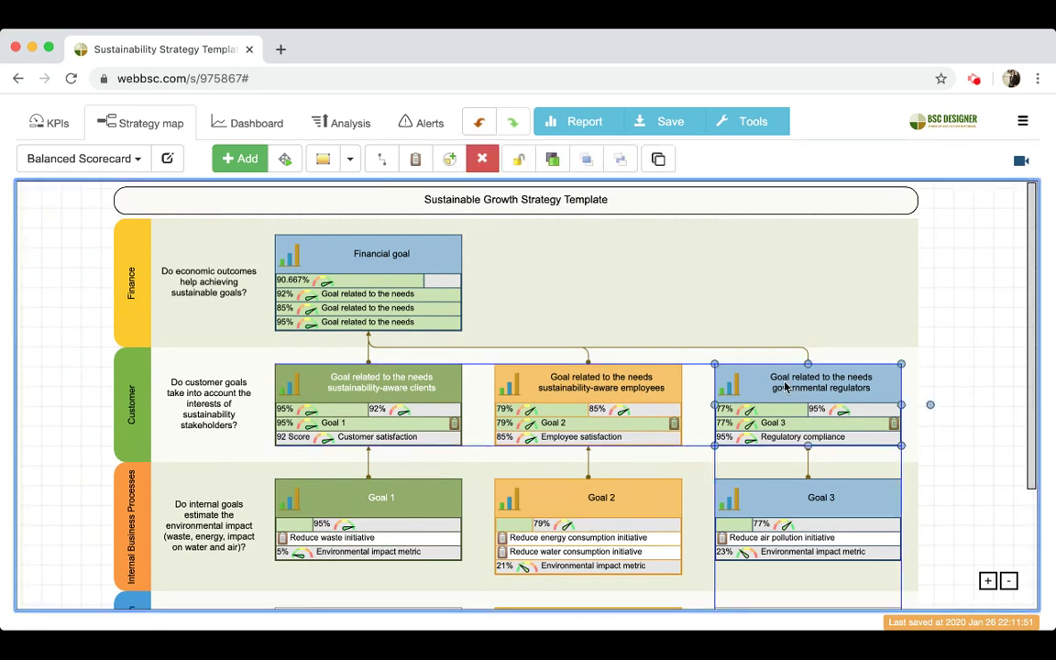
pyautogui.click(481, 159)
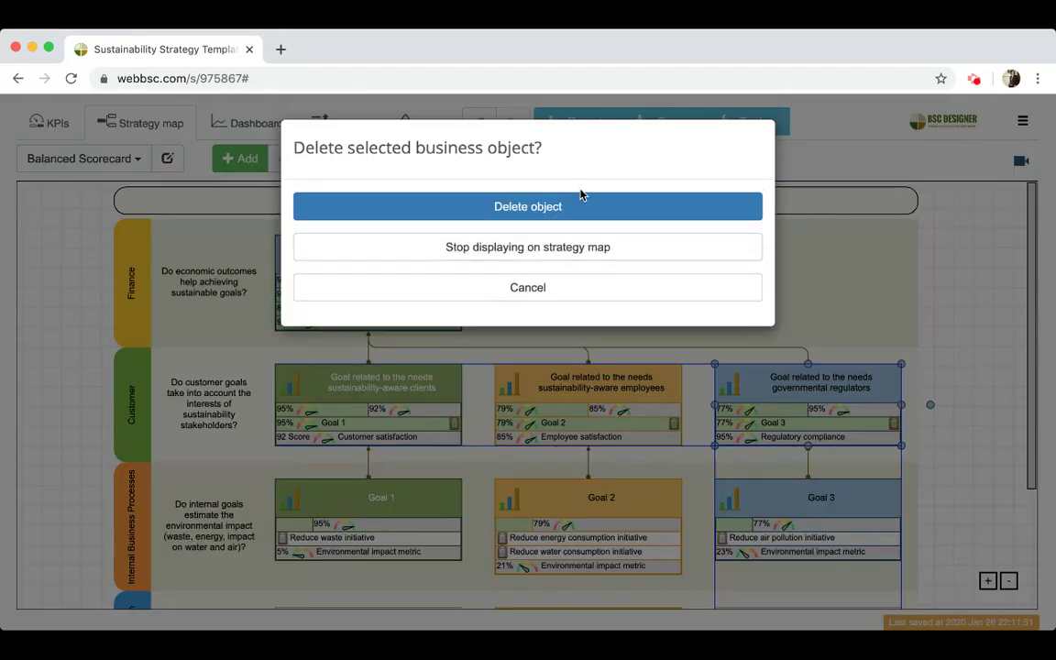
pyautogui.click(579, 206)
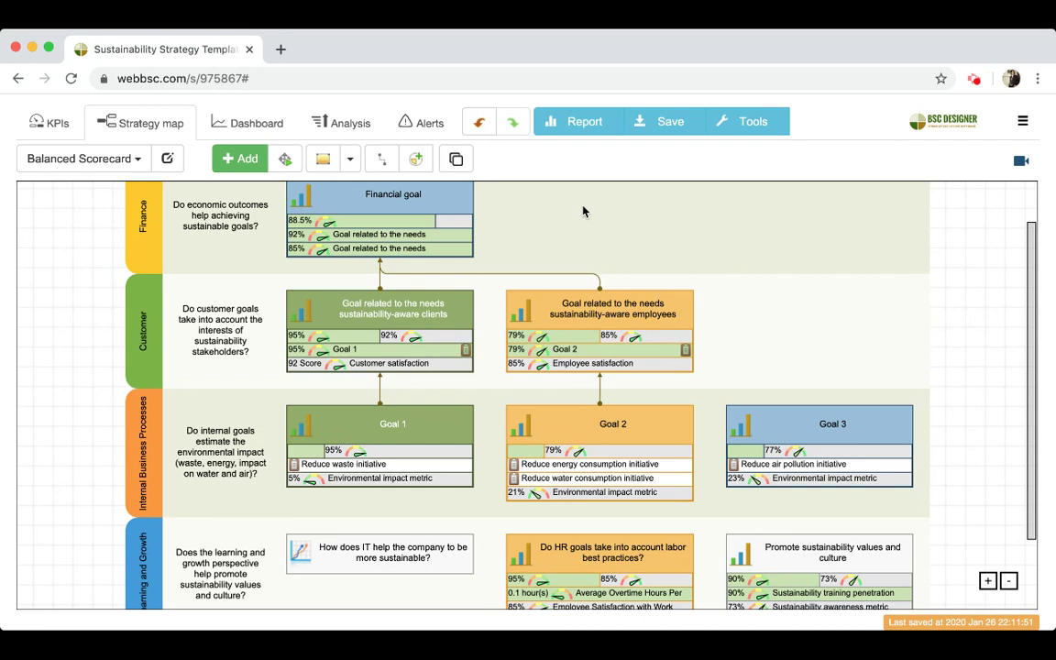
# Add an 'Improve customer service' objective under the Customer perspective.
pyautogui.click(784, 322)
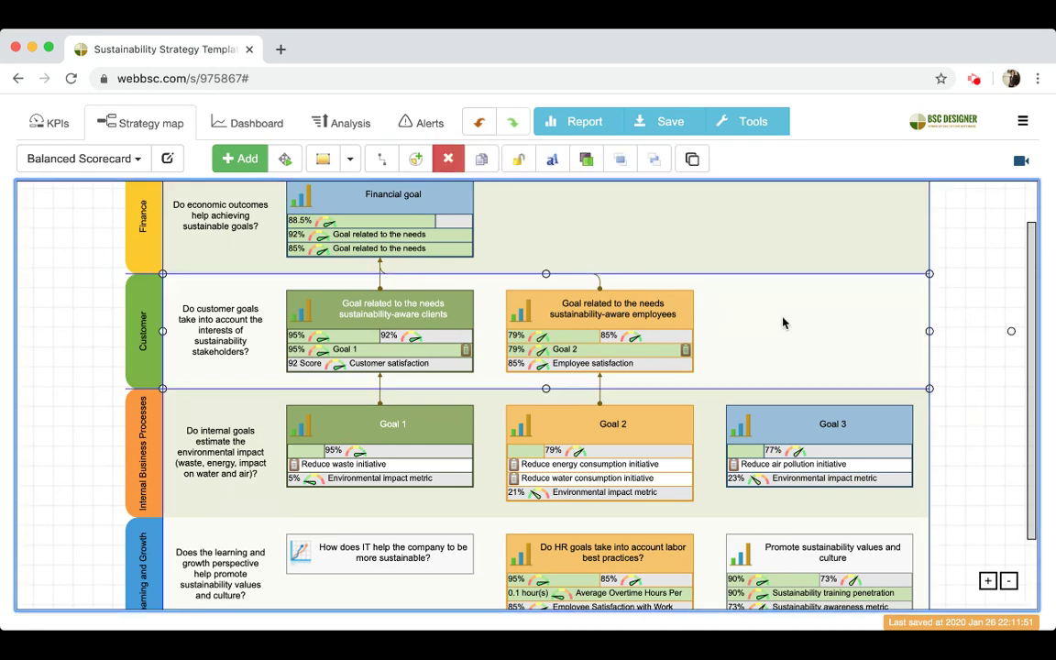
pyautogui.click(246, 160)
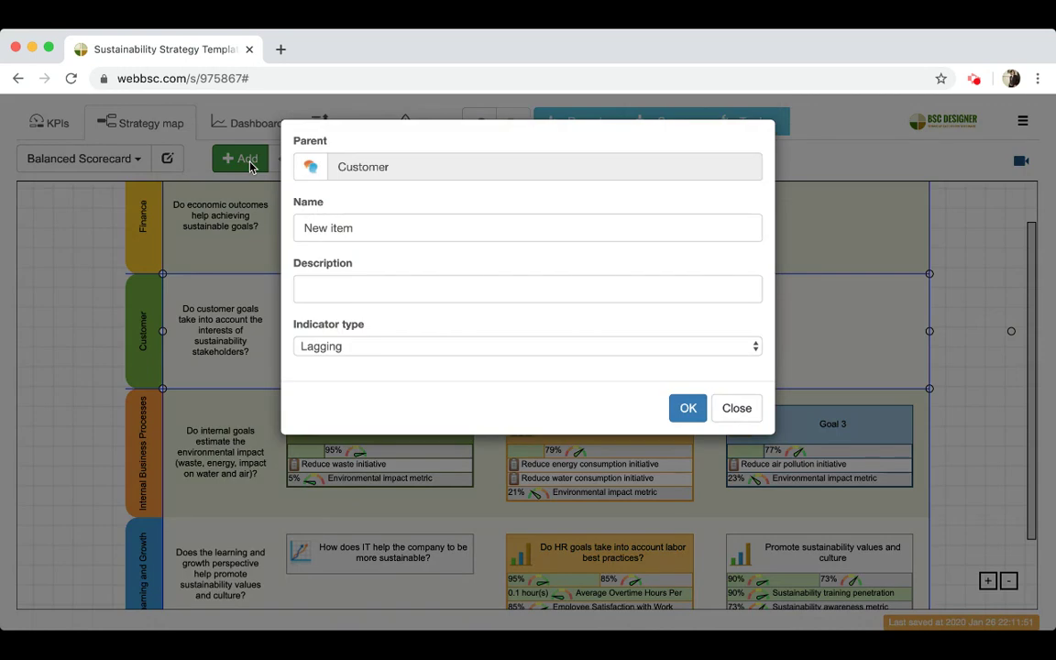
pyautogui.click(429, 222)
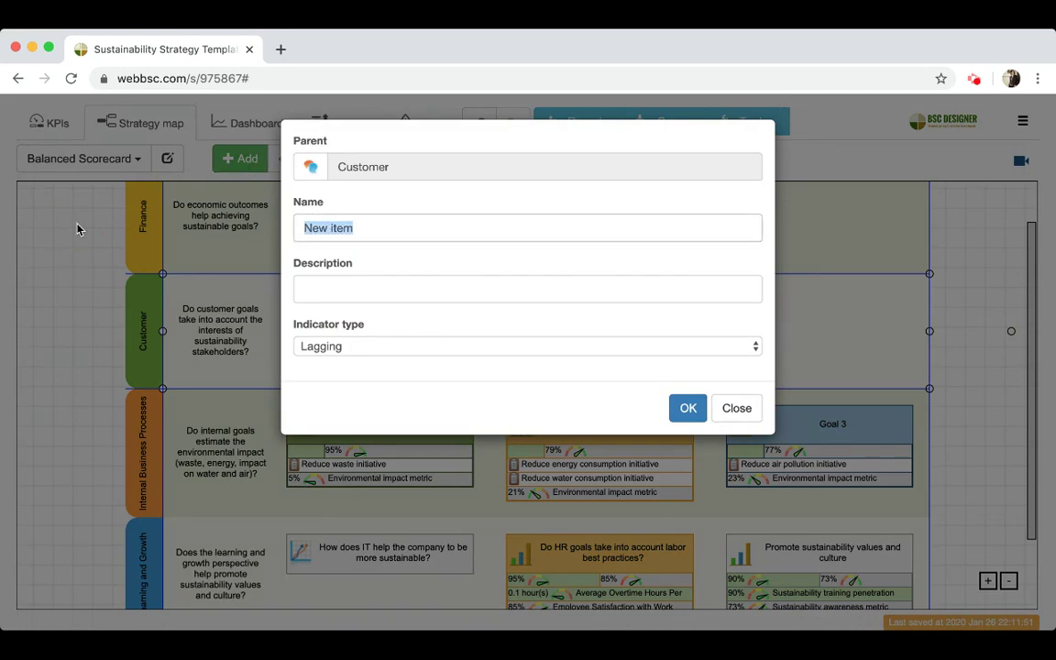
pyautogui.write('Improve customer serv')
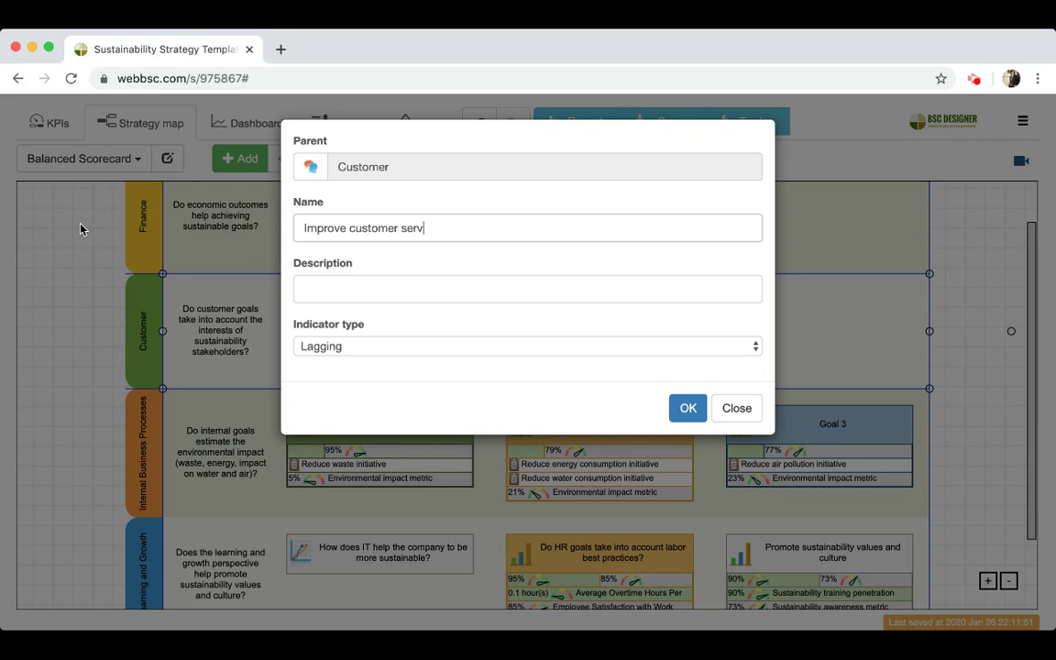
pyautogui.write('ice')
pyautogui.click(687, 410)
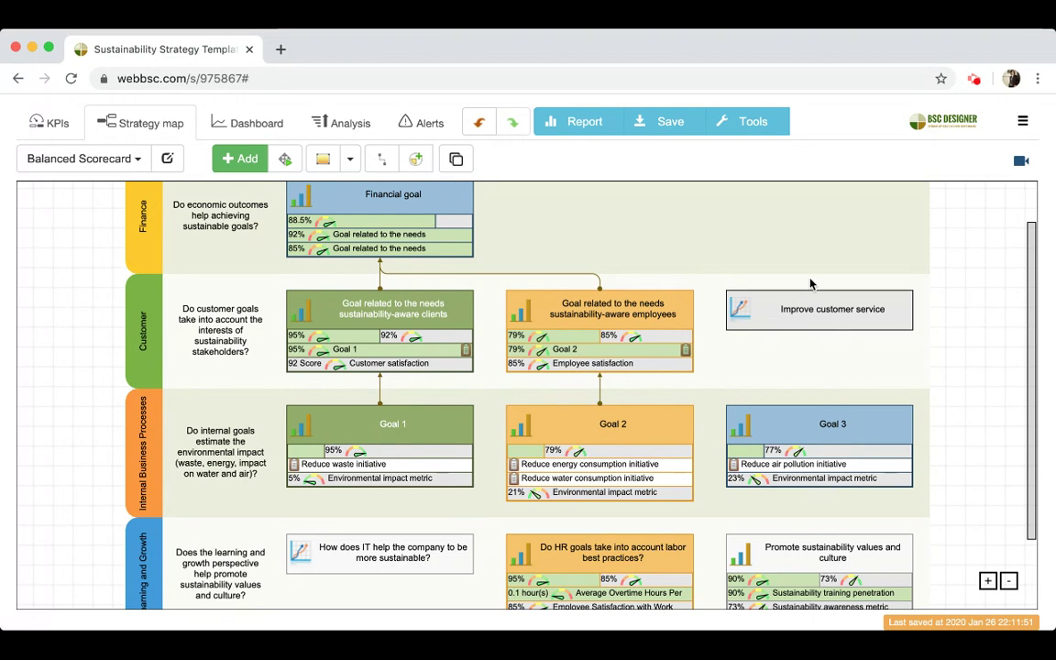
# Add a 'Customer satisfaction rate' indicator under Improve customer service.
pyautogui.click(774, 309)
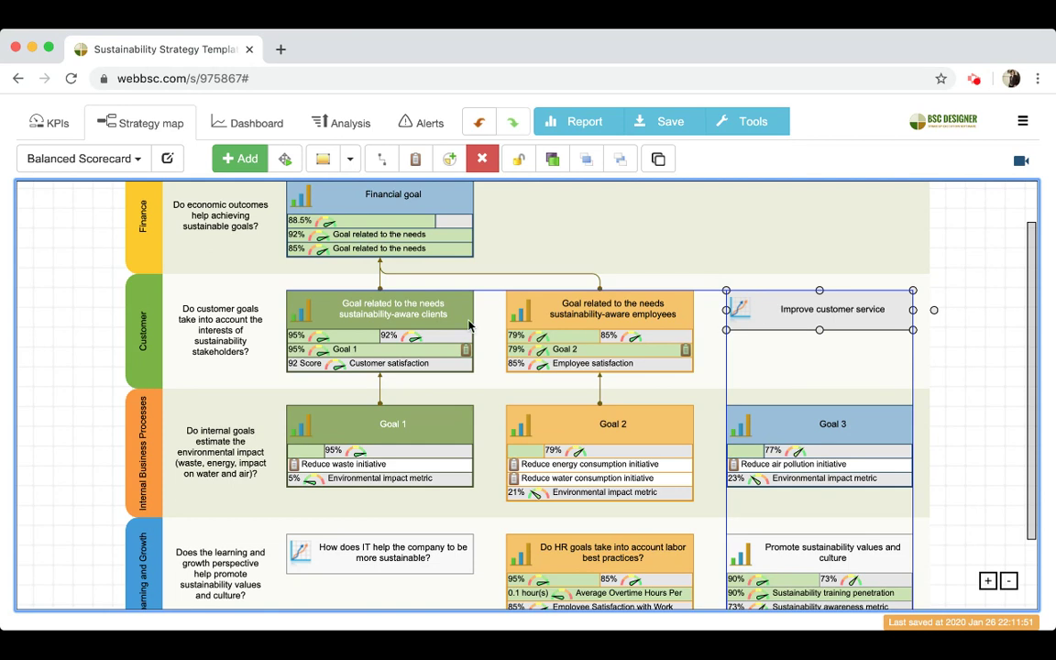
pyautogui.click(253, 163)
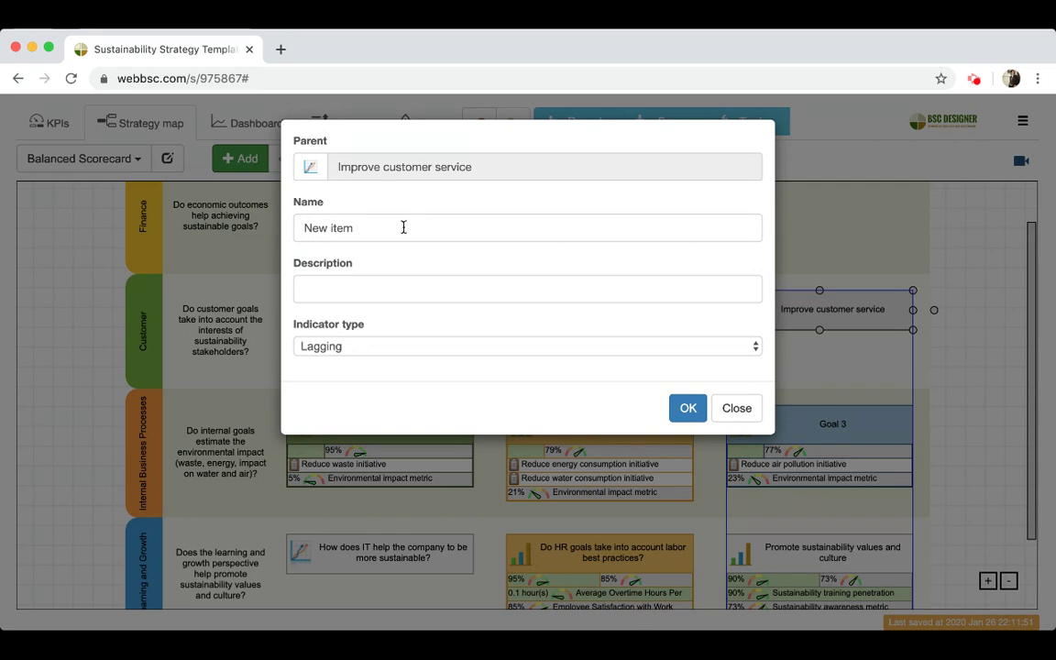
pyautogui.moveTo(332, 229); pyautogui.dragTo(128, 229)
pyautogui.hotkey('ctrl', 'a')
pyautogui.write('Customer ')
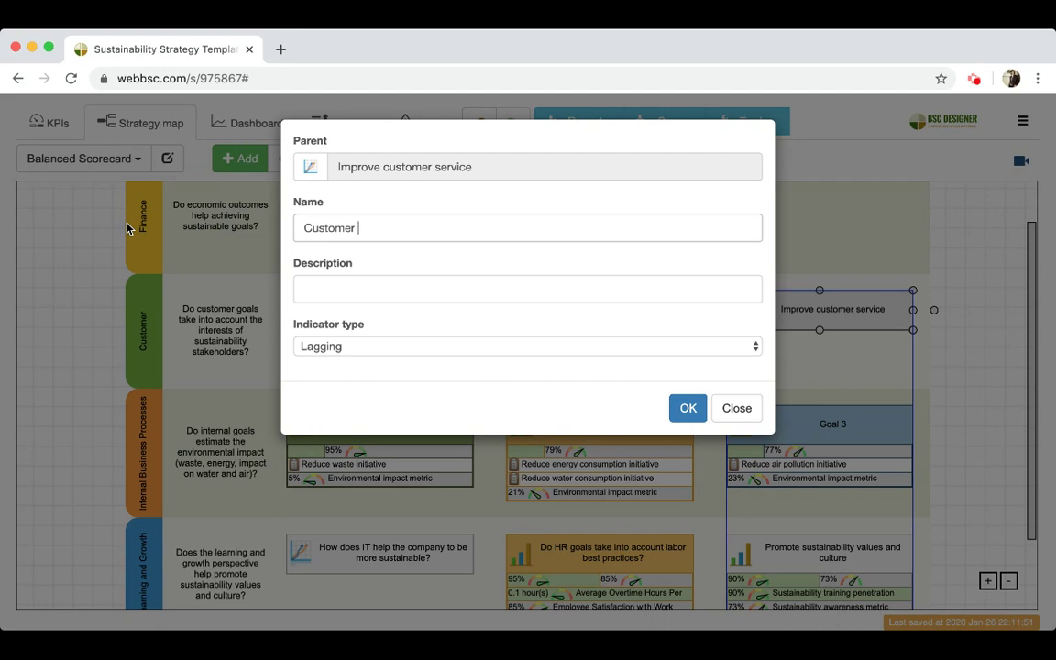
pyautogui.write('satisfaction rate')
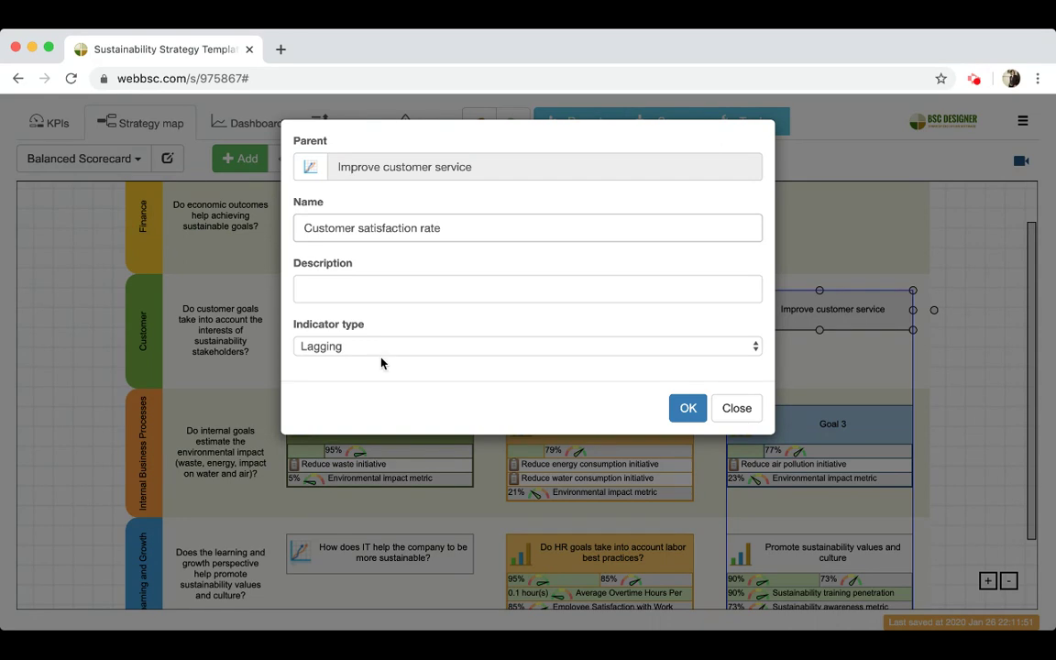
pyautogui.click(685, 412)
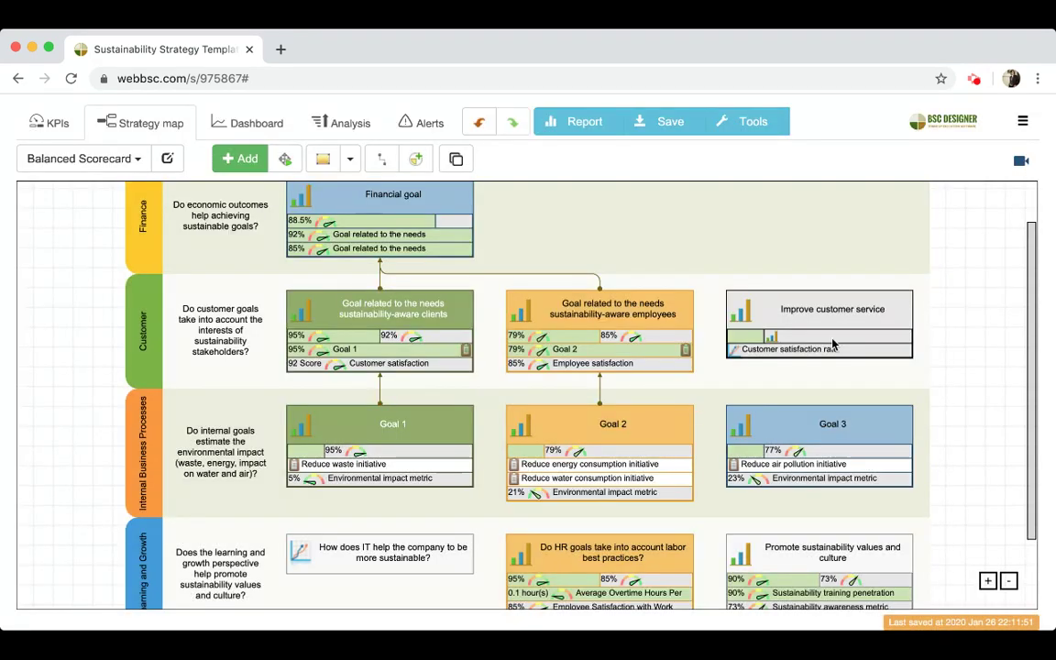
# Add a second indicator, 'Response time', with indicator type Leading.
pyautogui.click(832, 343)
pyautogui.click(236, 159)
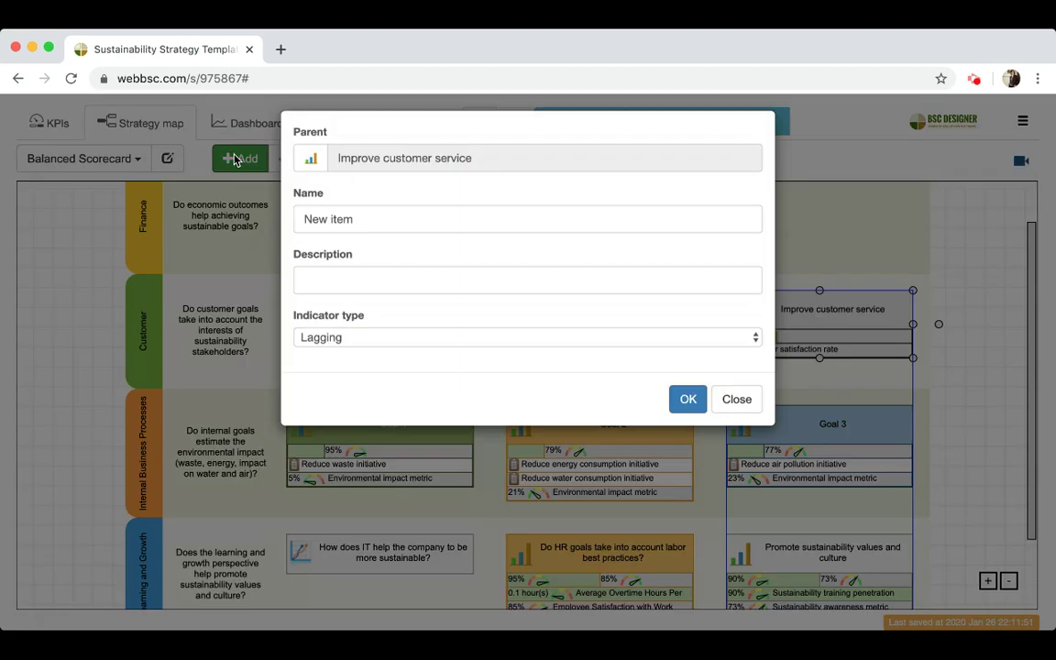
pyautogui.moveTo(388, 229); pyautogui.dragTo(249, 226)
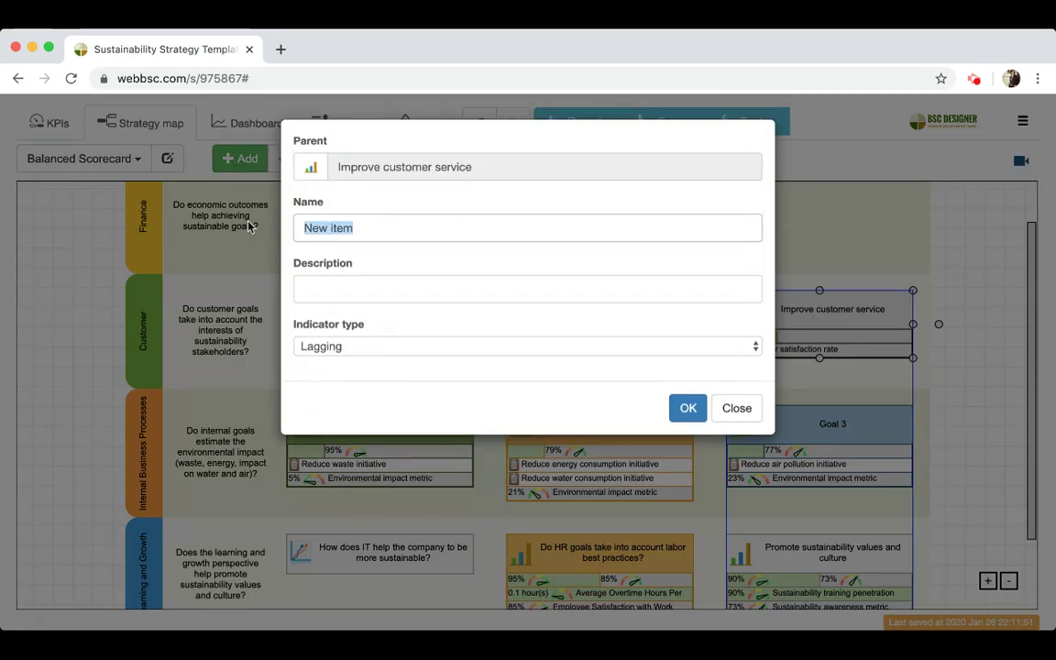
pyautogui.write('Response time')
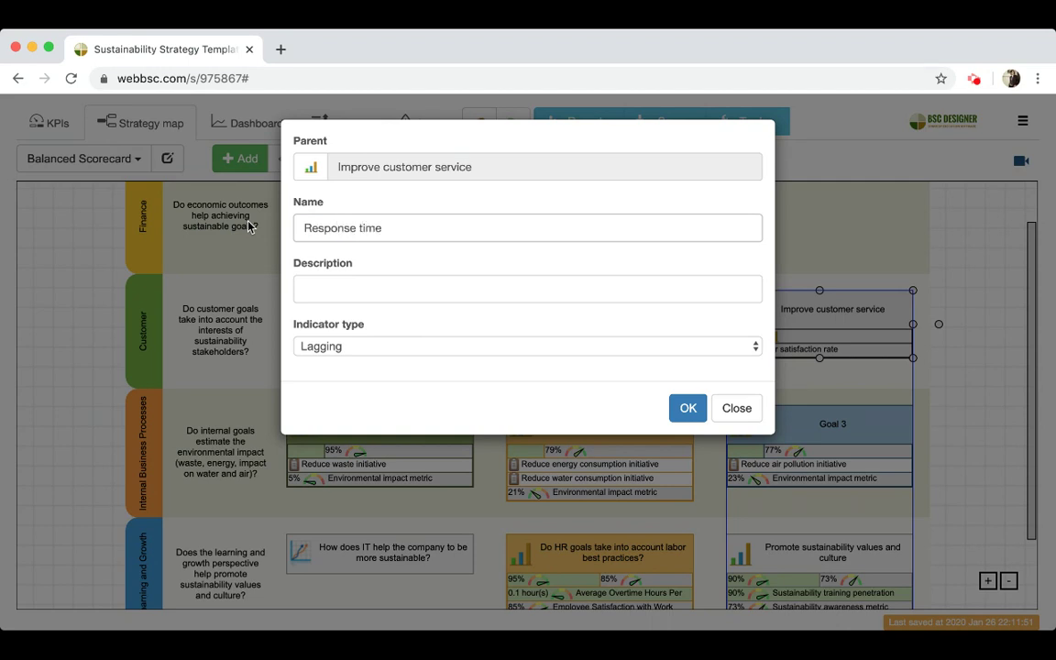
pyautogui.click(346, 354)
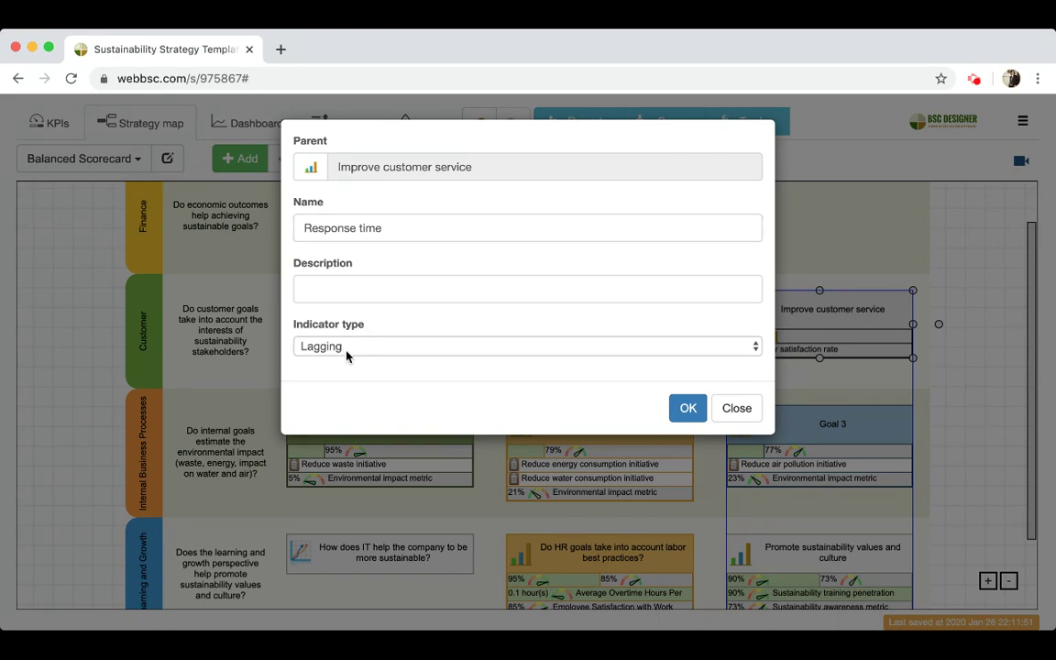
pyautogui.click(354, 373)
pyautogui.click(687, 408)
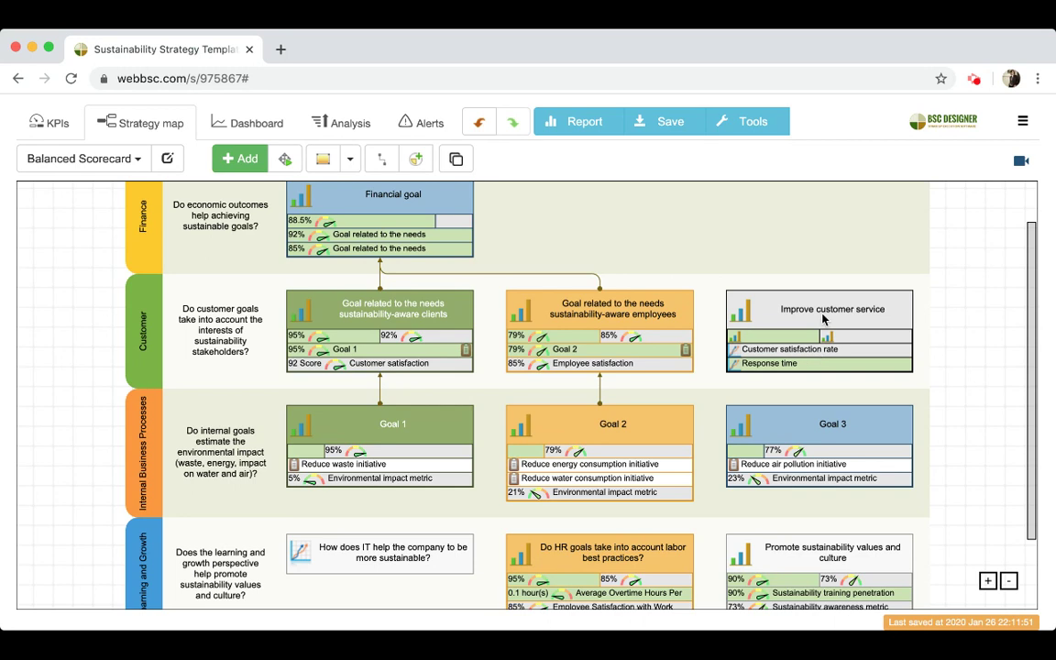
pyautogui.click(823, 317)
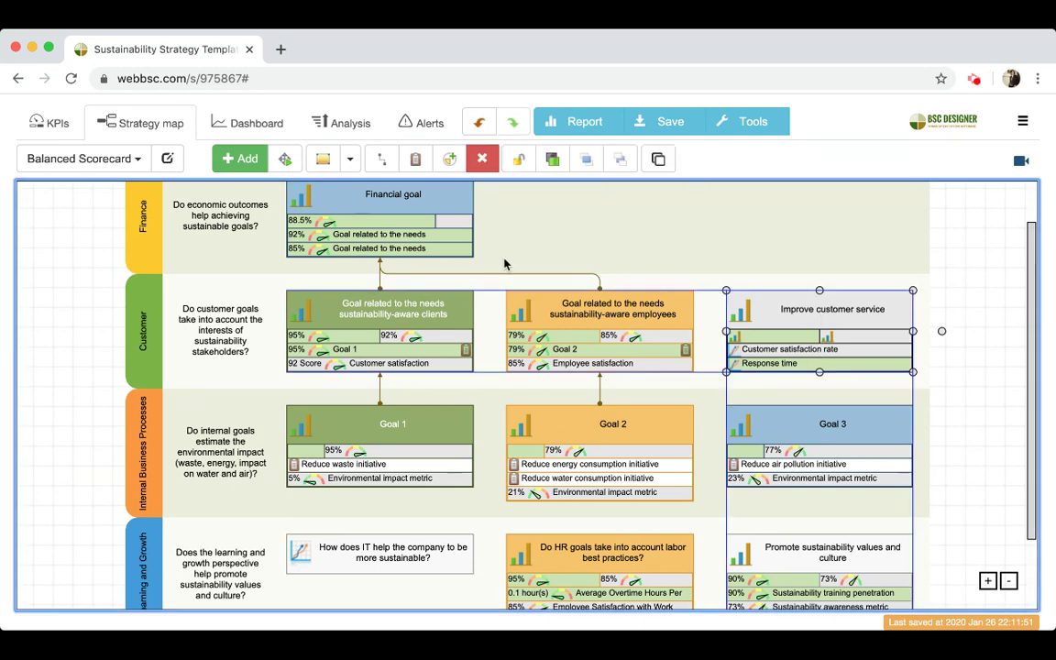
# Add the initiative 'Conduct staff training' with budget 8000 and 14-day duration, then save.
pyautogui.click(415, 162)
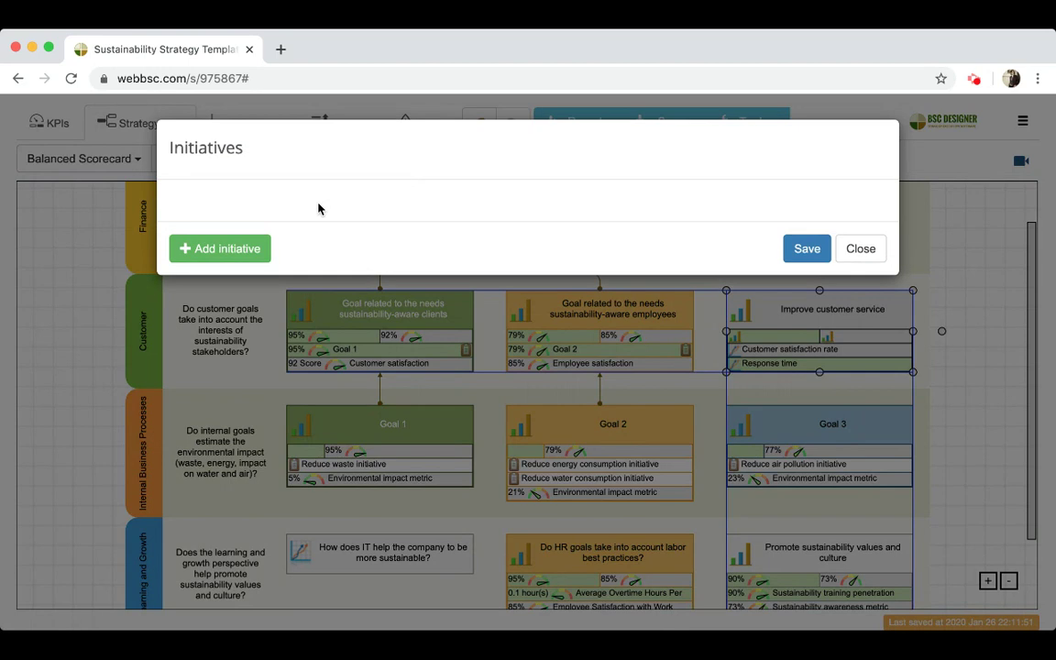
pyautogui.click(257, 251)
pyautogui.click(284, 229)
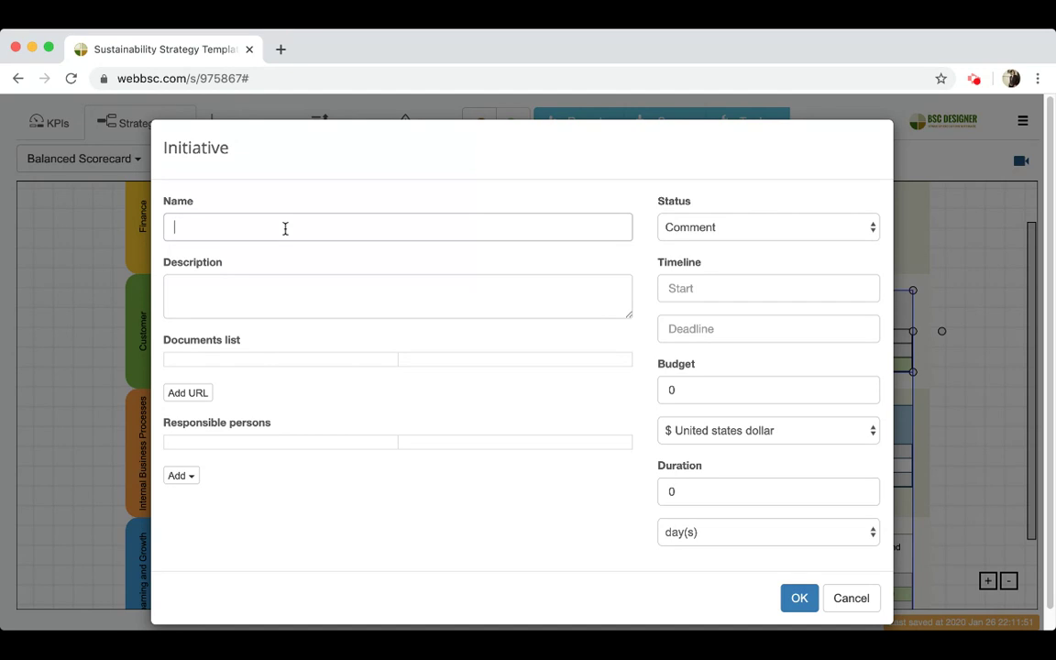
pyautogui.write('Conduct staff training')
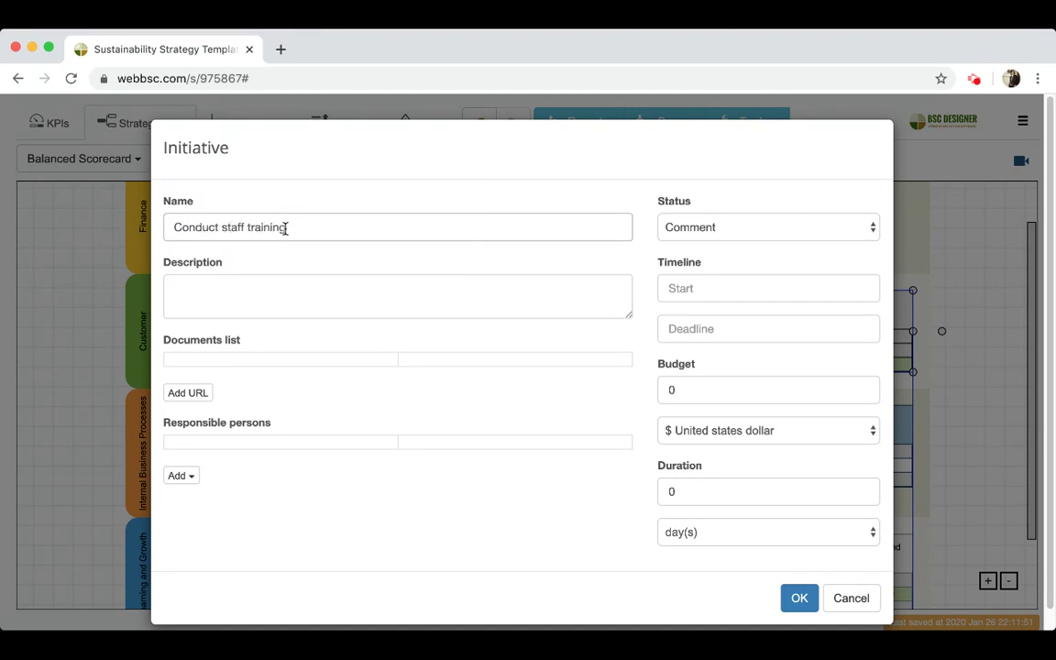
pyautogui.click(664, 392)
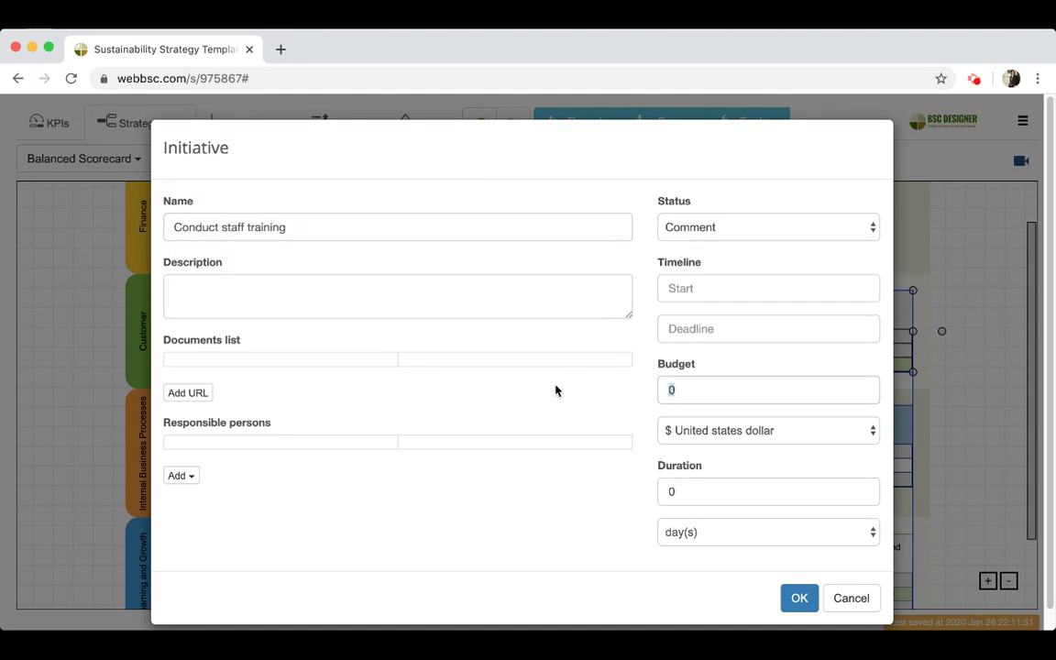
pyautogui.write('8000')
pyautogui.click(688, 489)
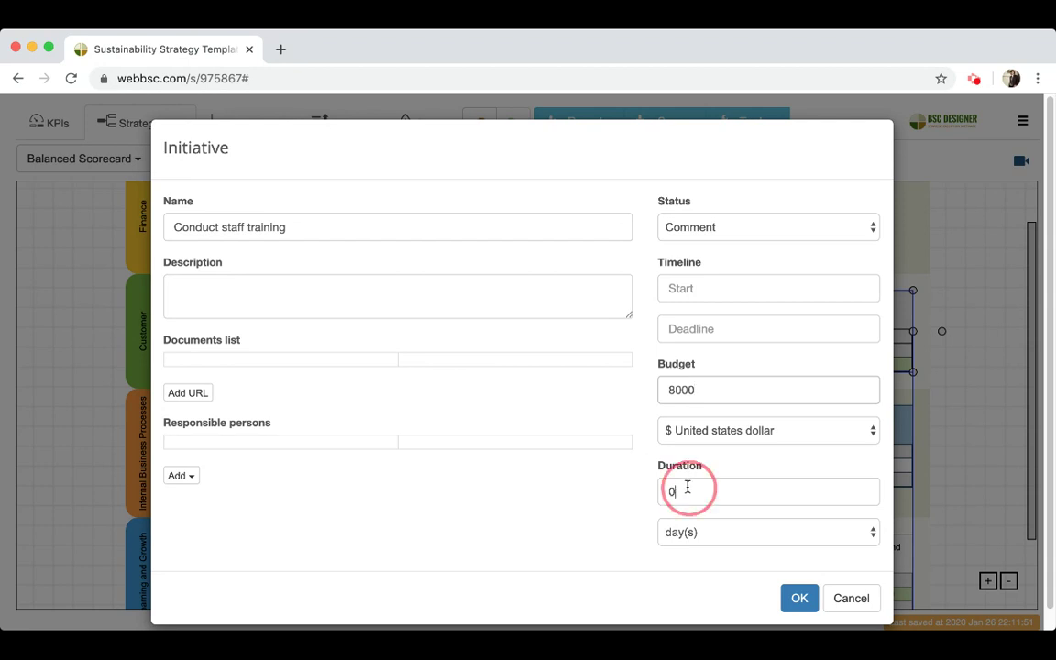
pyautogui.write('14')
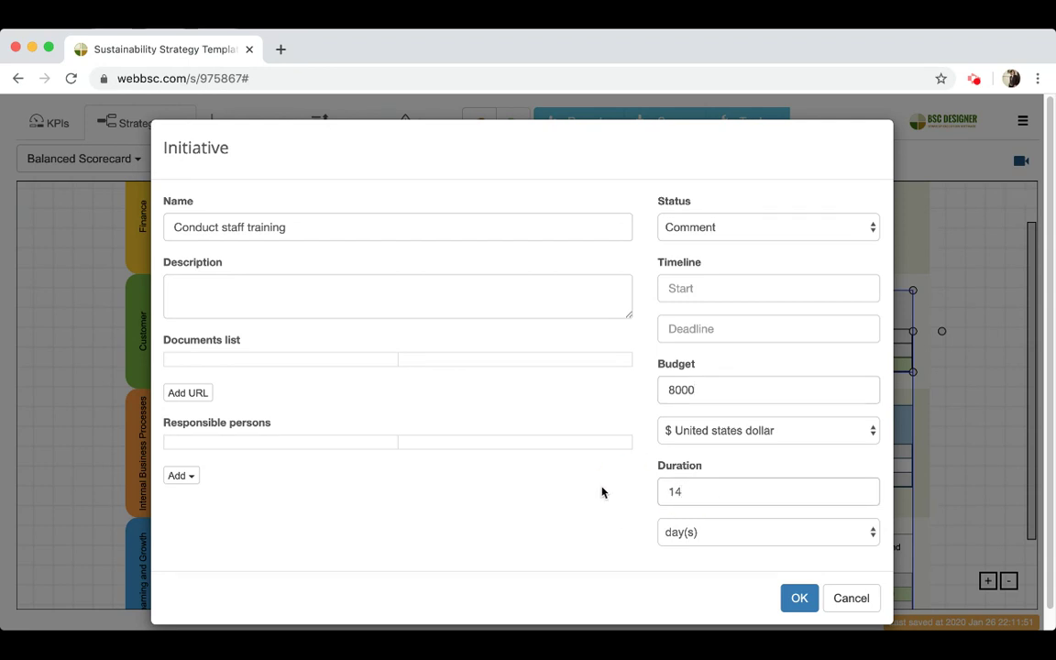
pyautogui.click(799, 599)
pyautogui.click(805, 275)
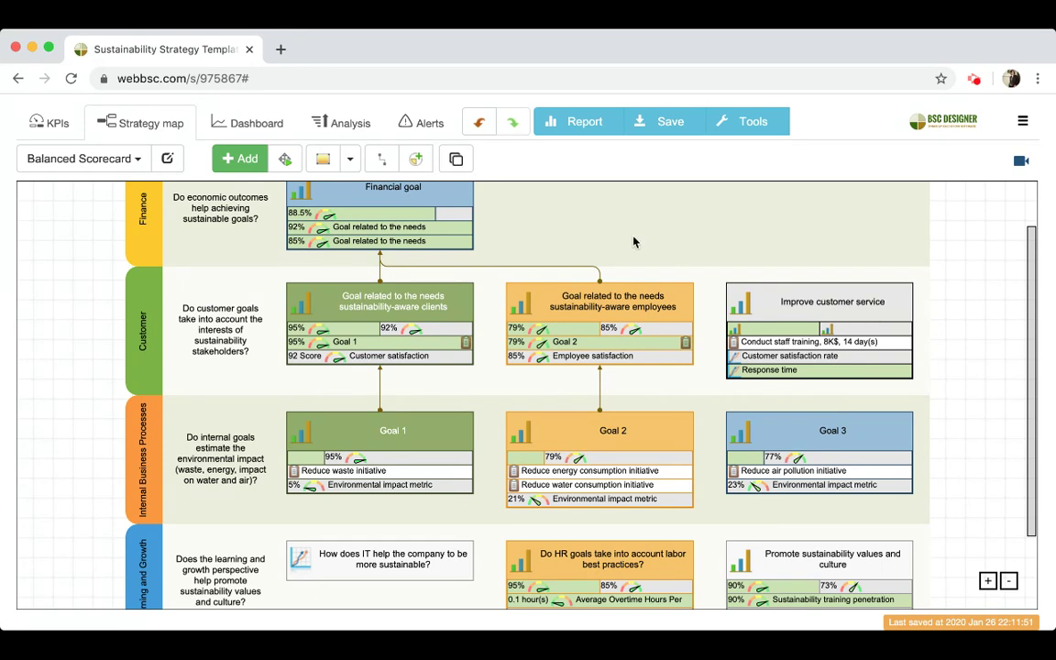
# Scroll the map and switch to the KPIs table listing Improve customer service's indicators.
pyautogui.scroll(5, 614, 255)
pyautogui.scroll(-5, 609, 259)
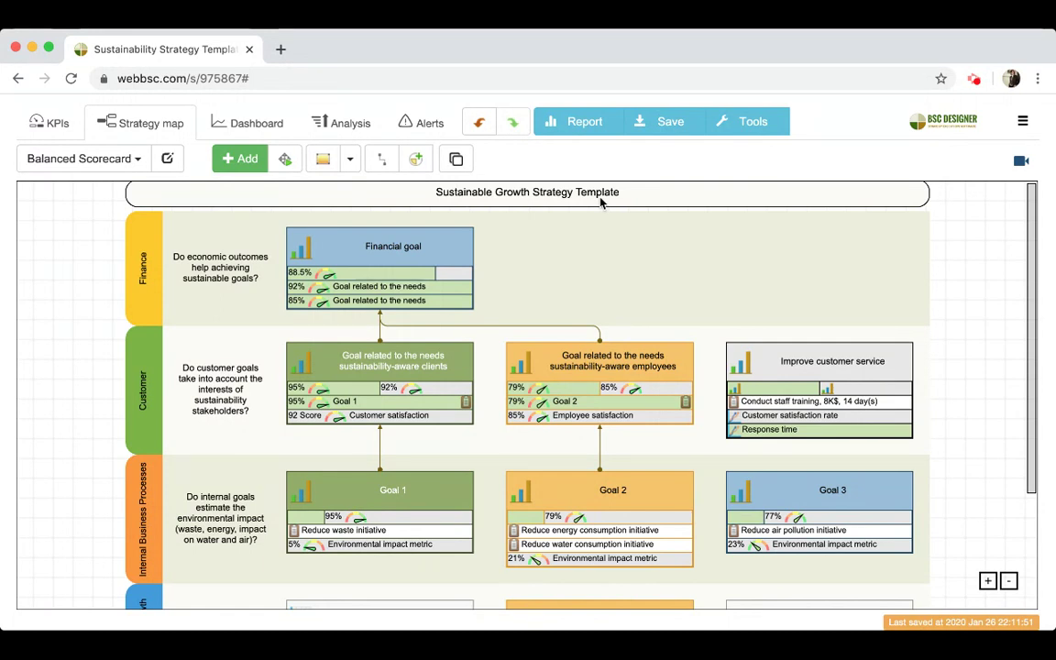
pyautogui.click(34, 123)
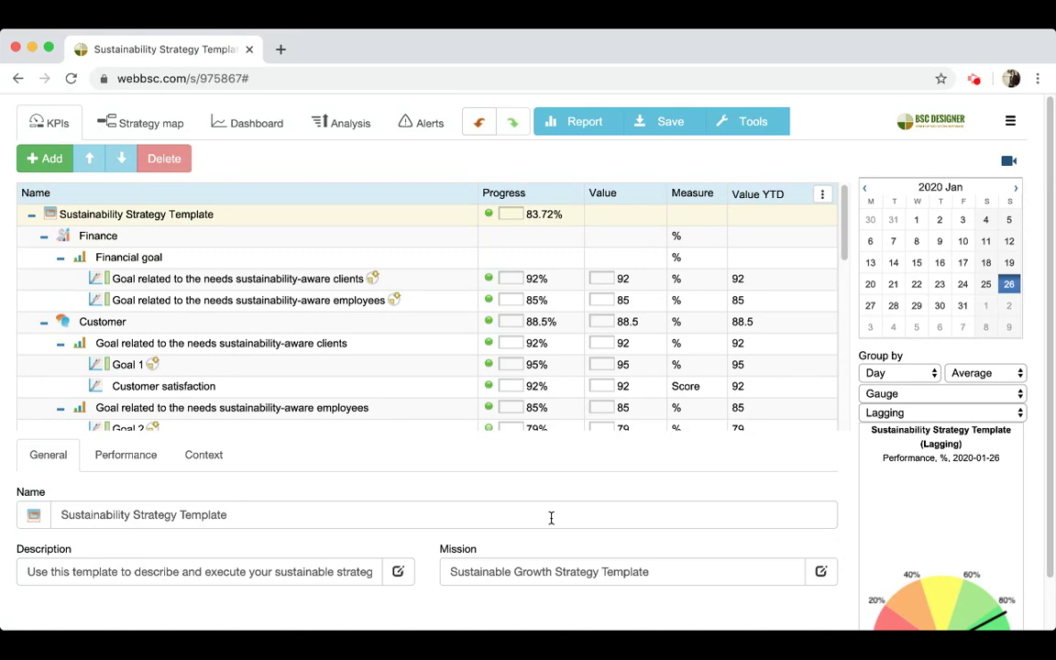
pyautogui.scroll(-5, 399, 377)
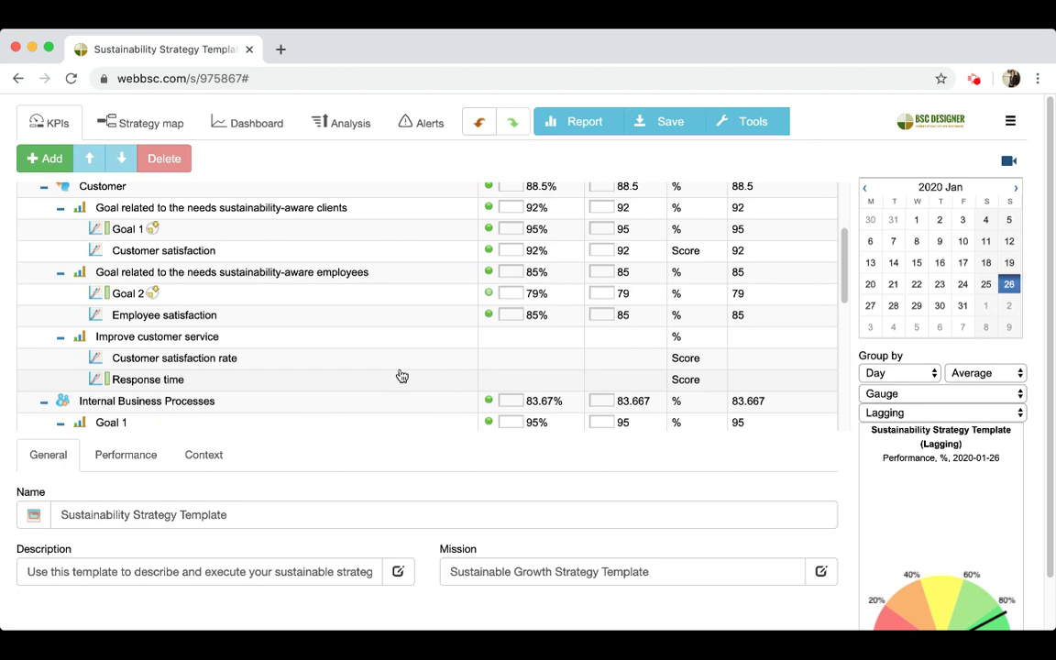
# Create a 'Retention rate' indicator measured in % with value 80, then view it on the map.
pyautogui.scroll(-1, 342, 372)
pyautogui.click(189, 314)
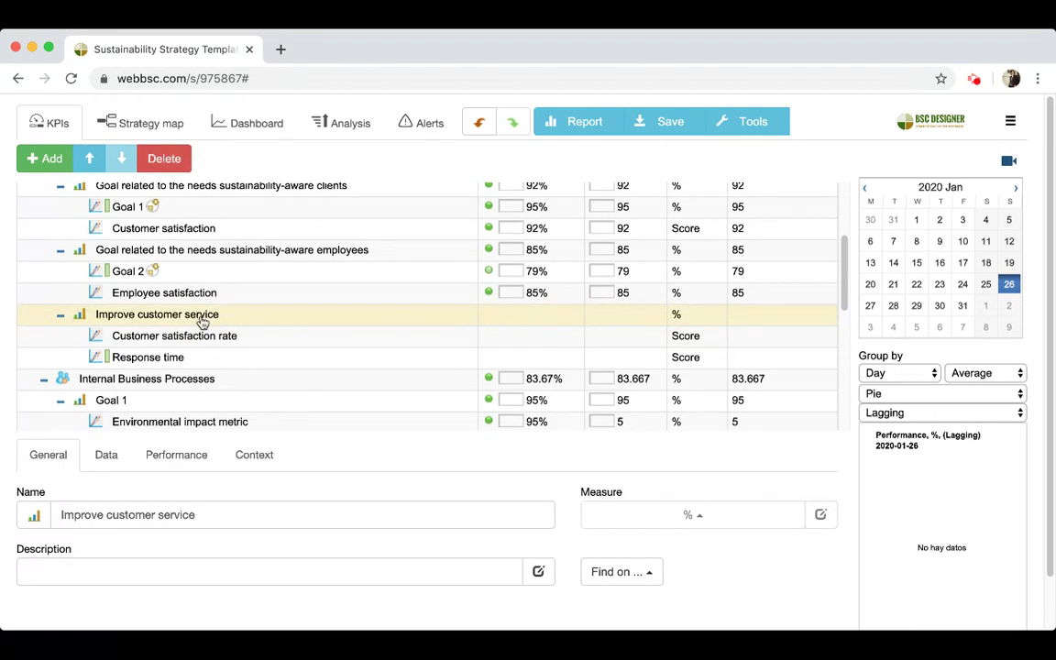
pyautogui.click(47, 158)
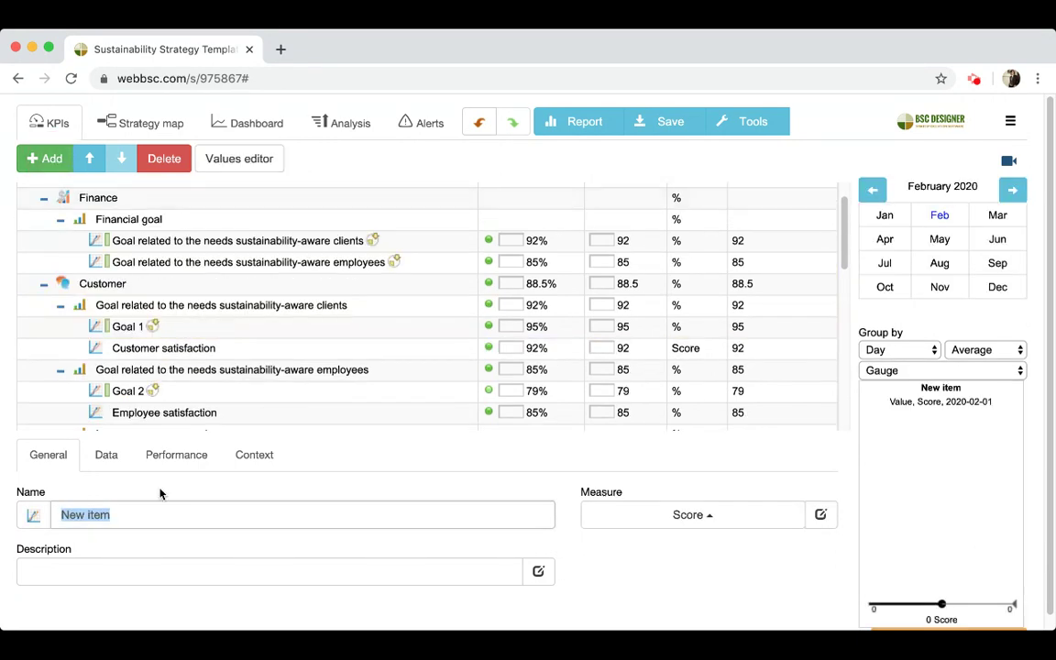
pyautogui.write('Retention rate')
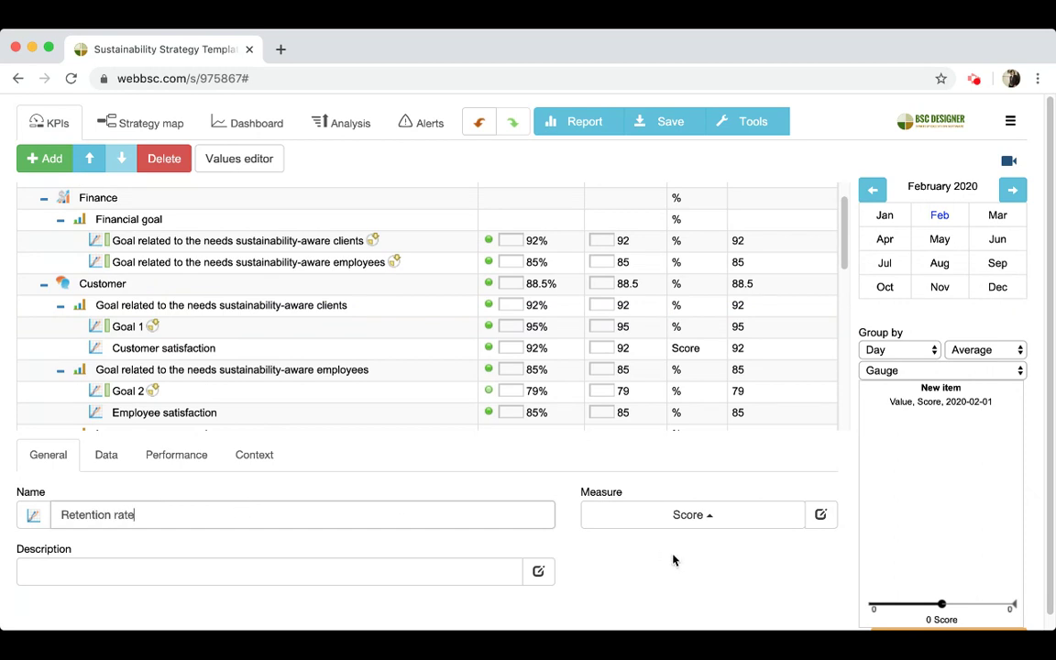
pyautogui.click(700, 516)
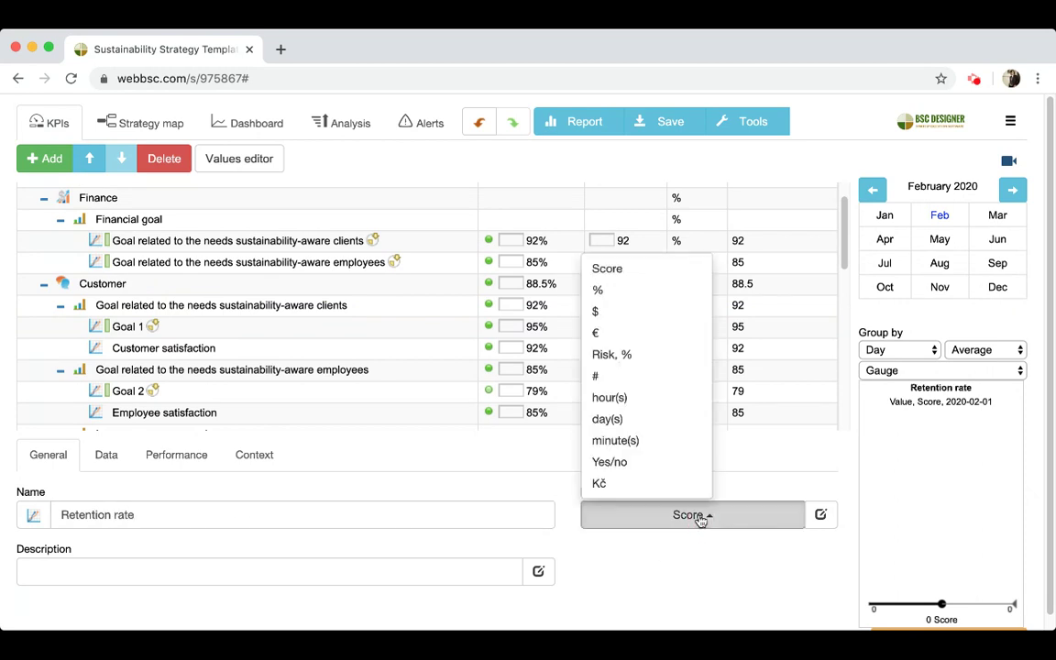
pyautogui.click(629, 299)
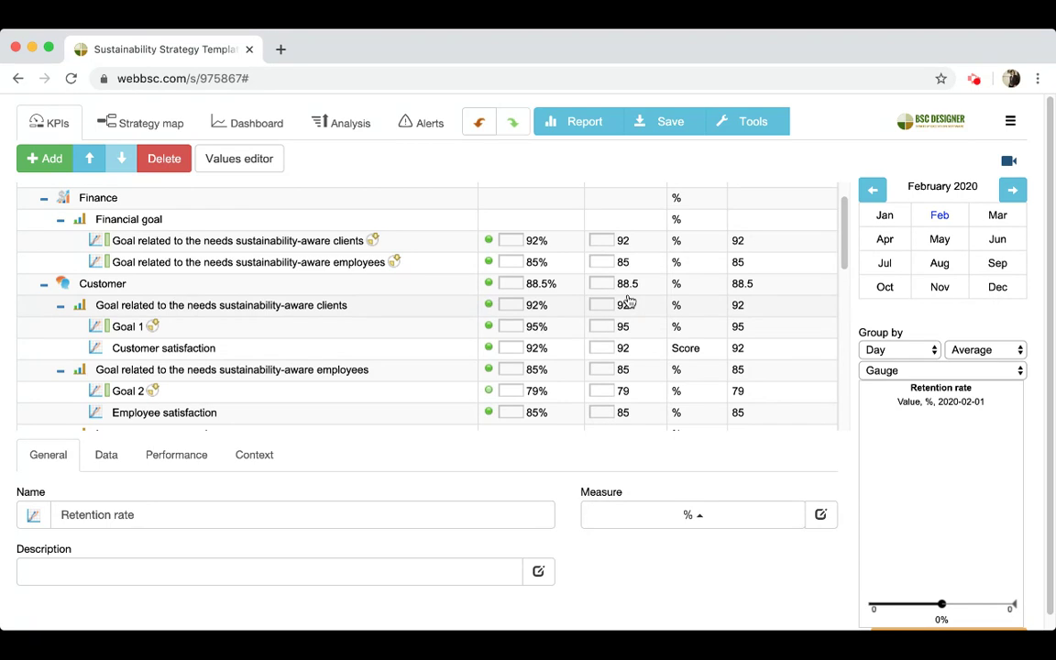
pyautogui.click(105, 454)
pyautogui.click(128, 522)
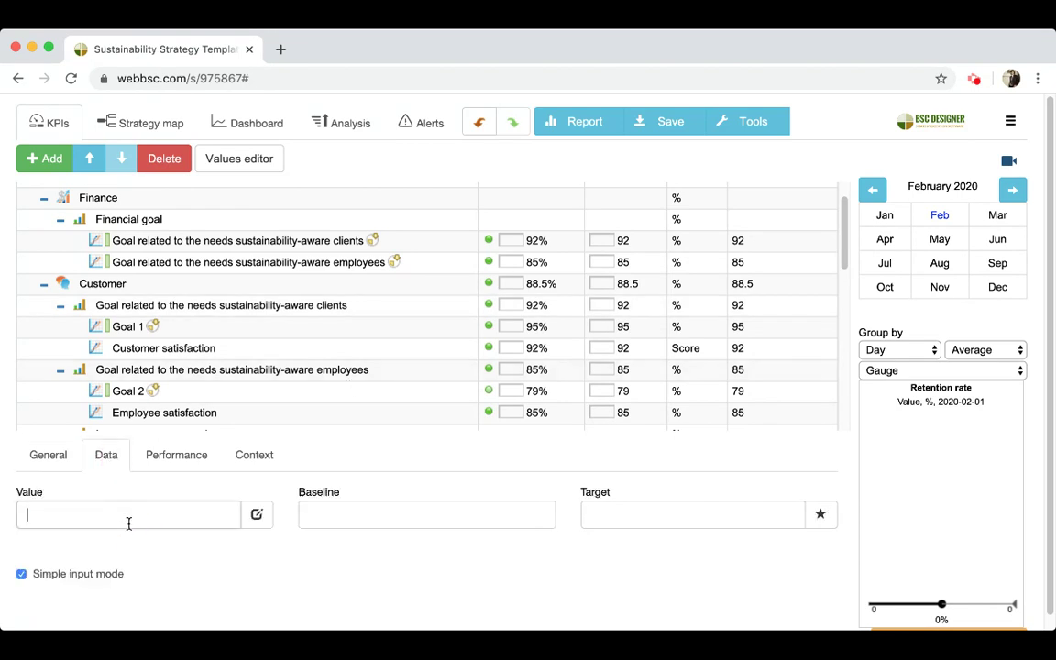
pyautogui.write('80')
pyautogui.press('Return')
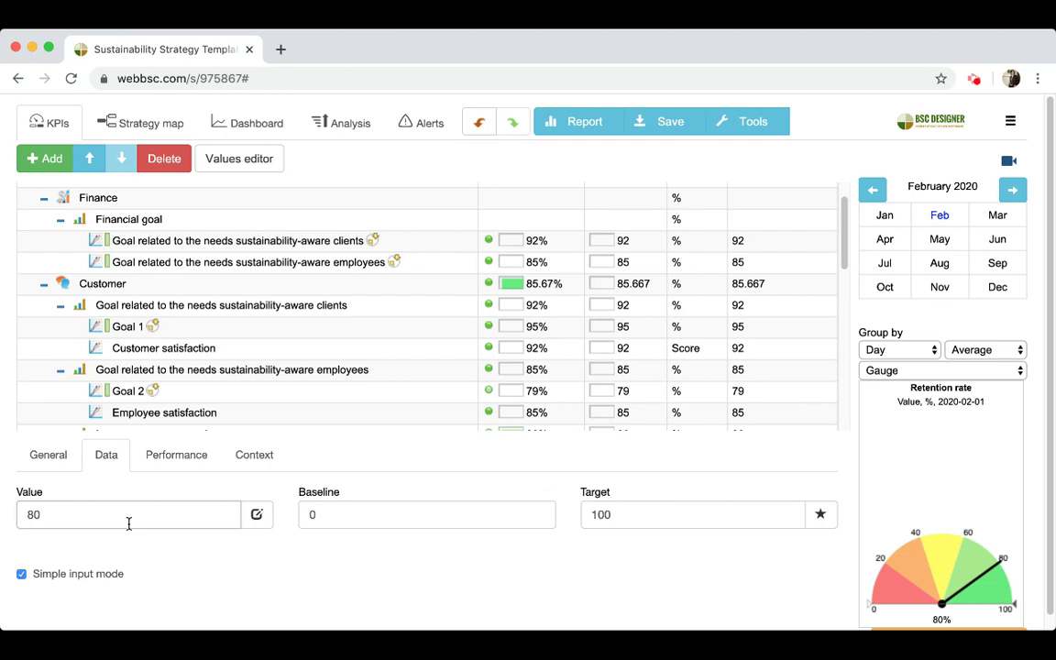
pyautogui.click(167, 121)
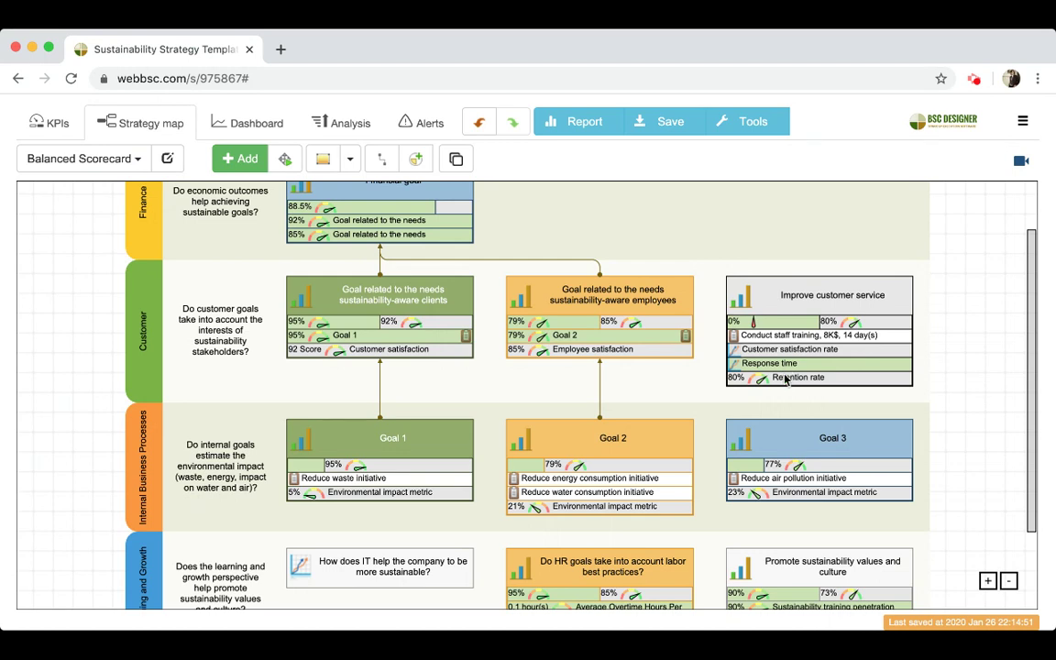
# Return to the KPIs table showing Retention rate with value 80, baseline 0, target 100.
pyautogui.click(53, 125)
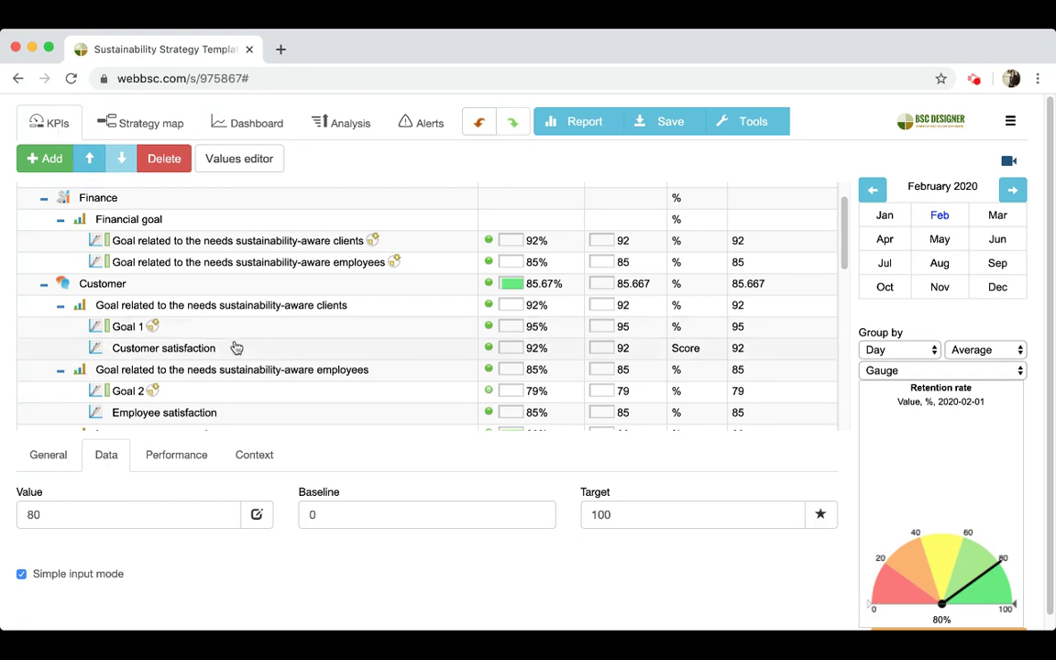
# Set Retention rate's glyphs to Gauge (progress) and Value, keep type Lagging, then view the map.
pyautogui.click(43, 453)
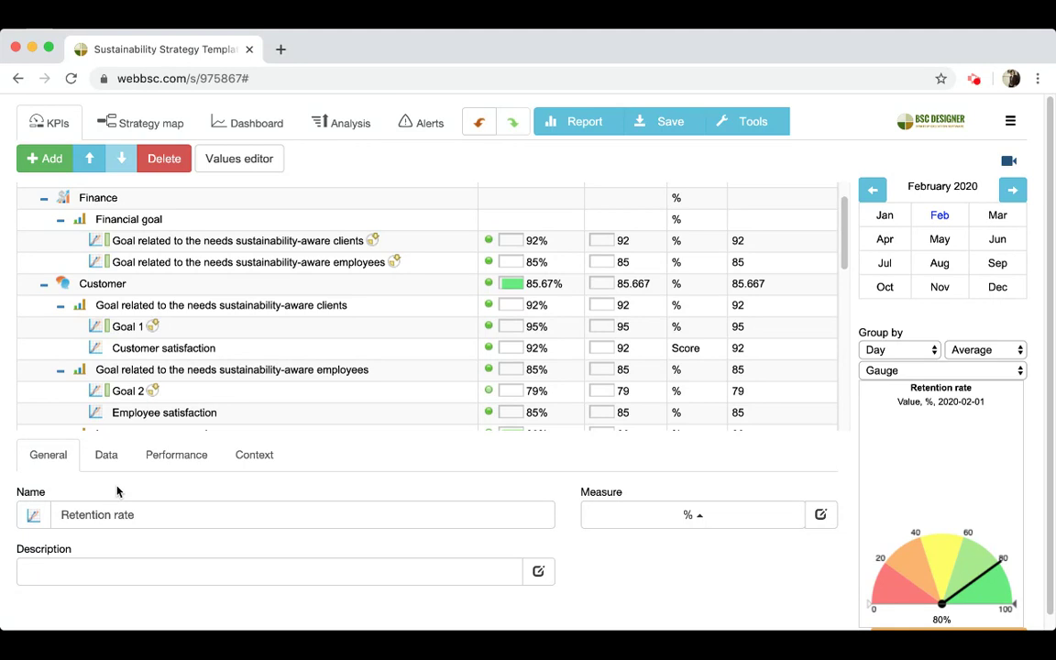
pyautogui.click(275, 465)
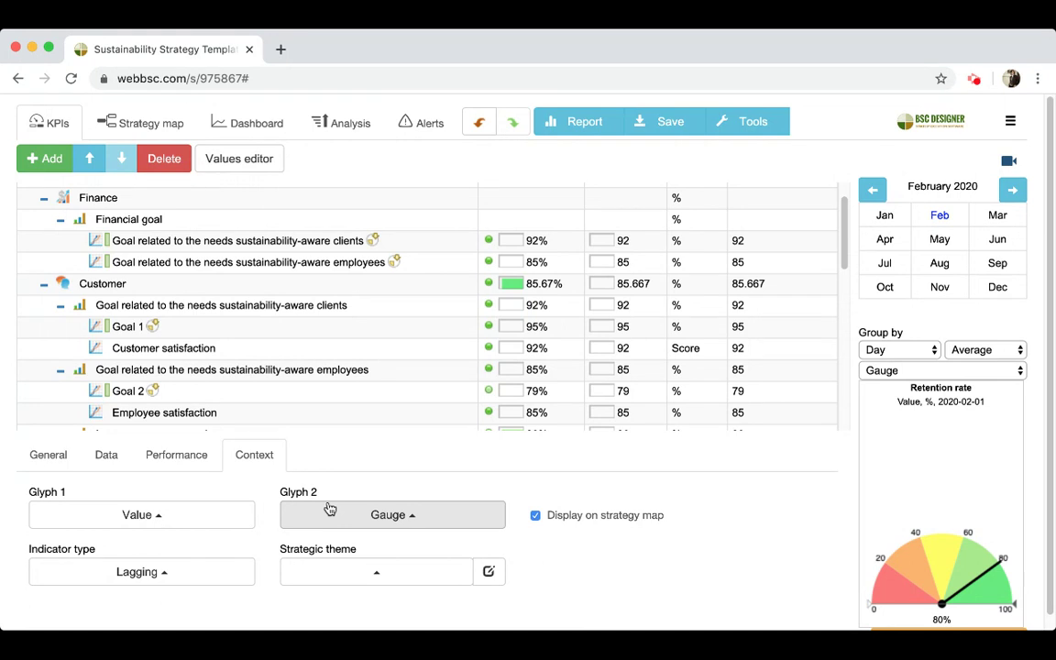
pyautogui.click(183, 521)
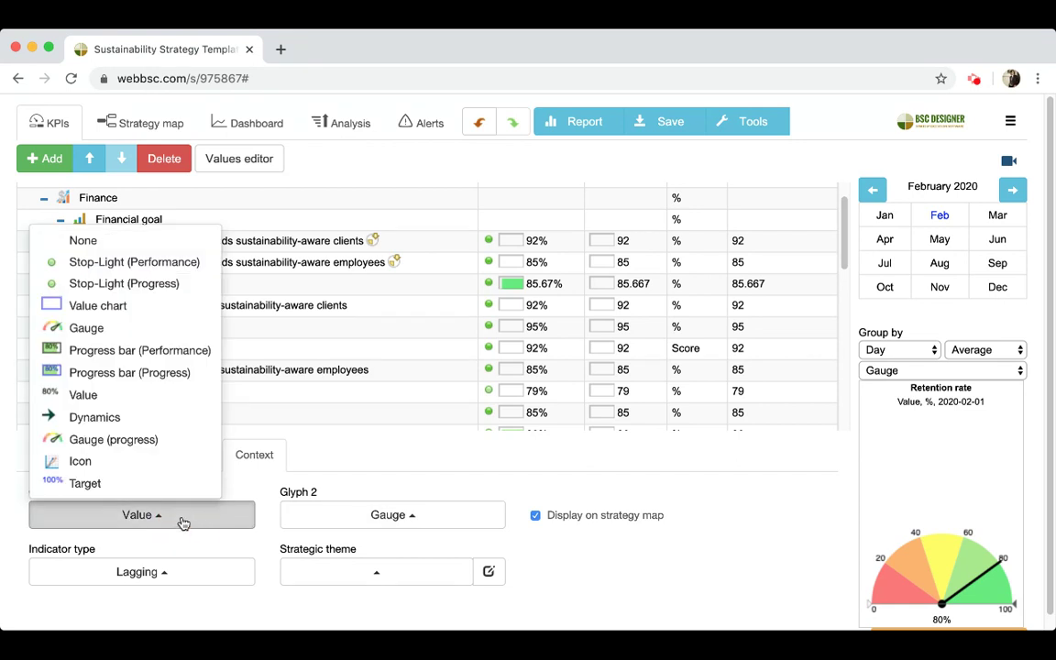
pyautogui.click(129, 440)
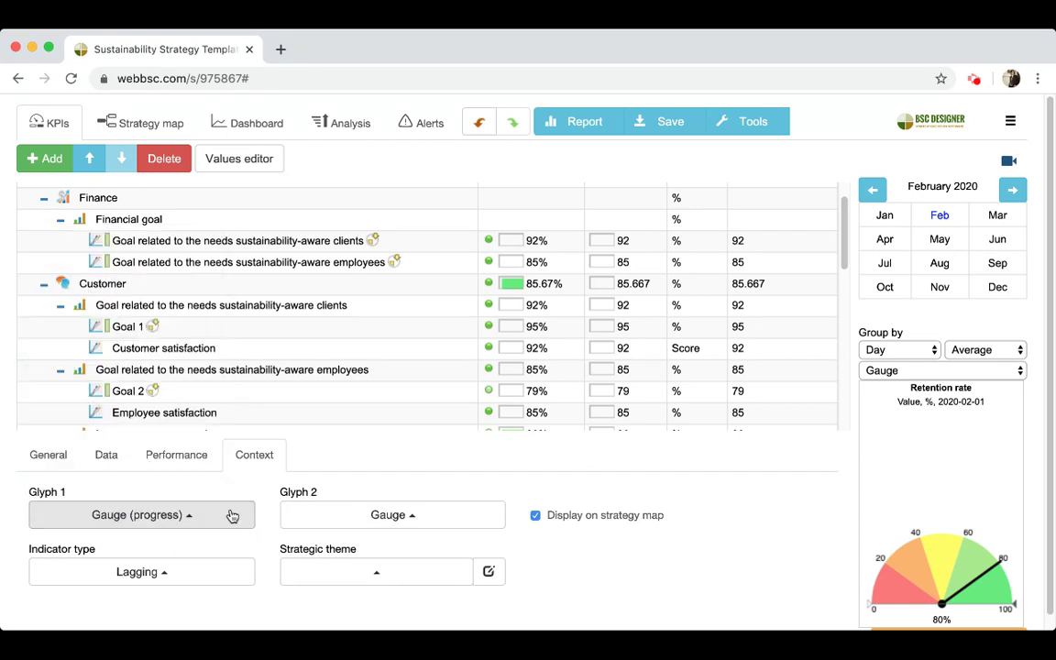
pyautogui.click(385, 517)
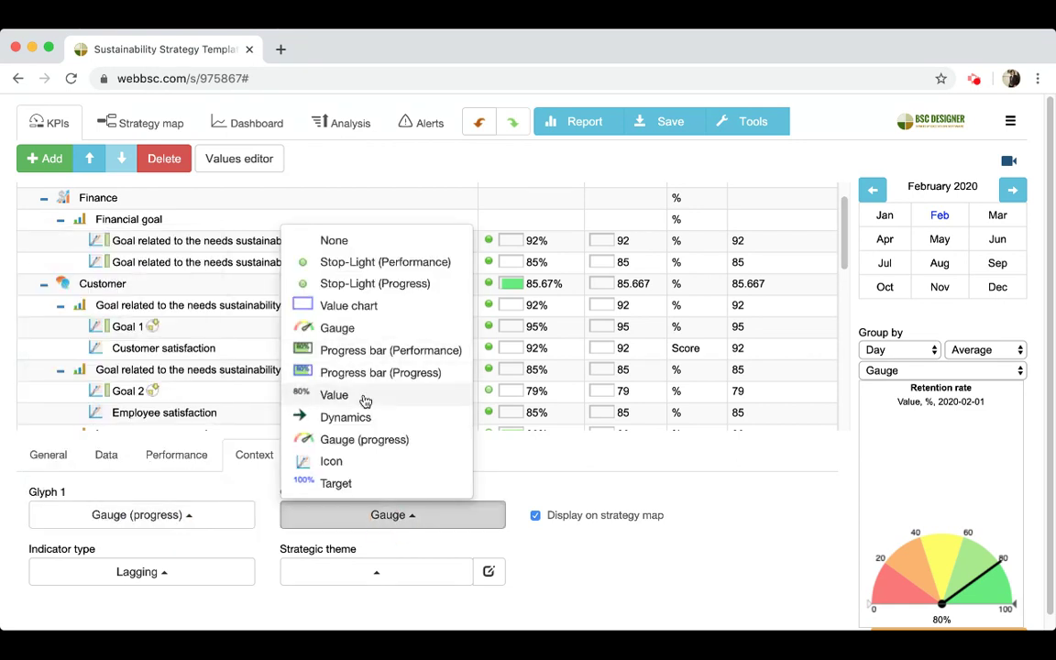
pyautogui.press('Escape')
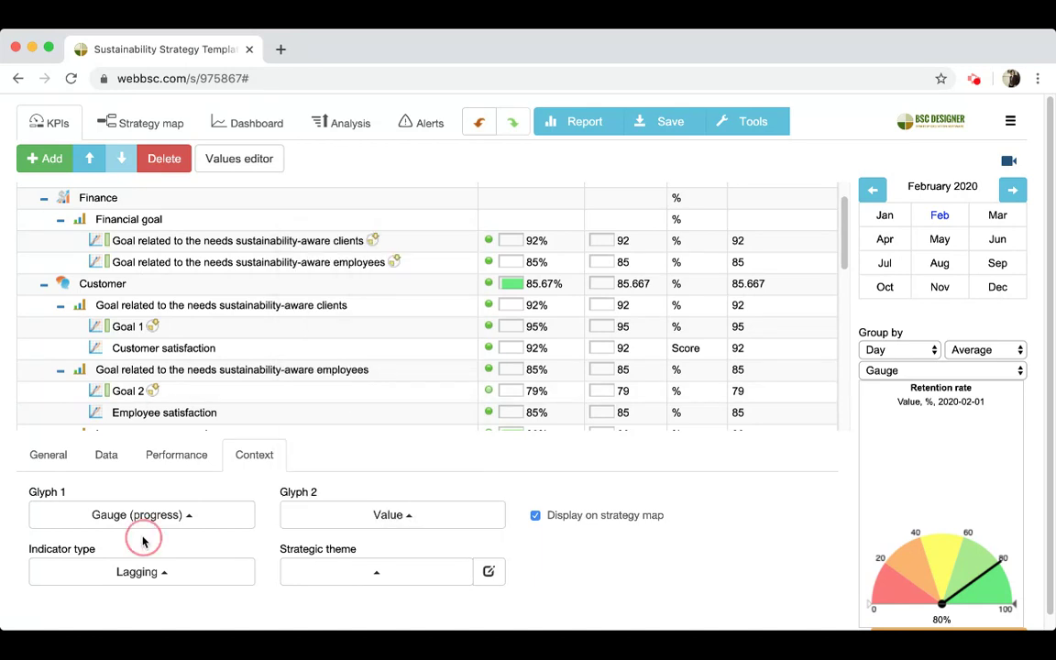
pyautogui.click(152, 571)
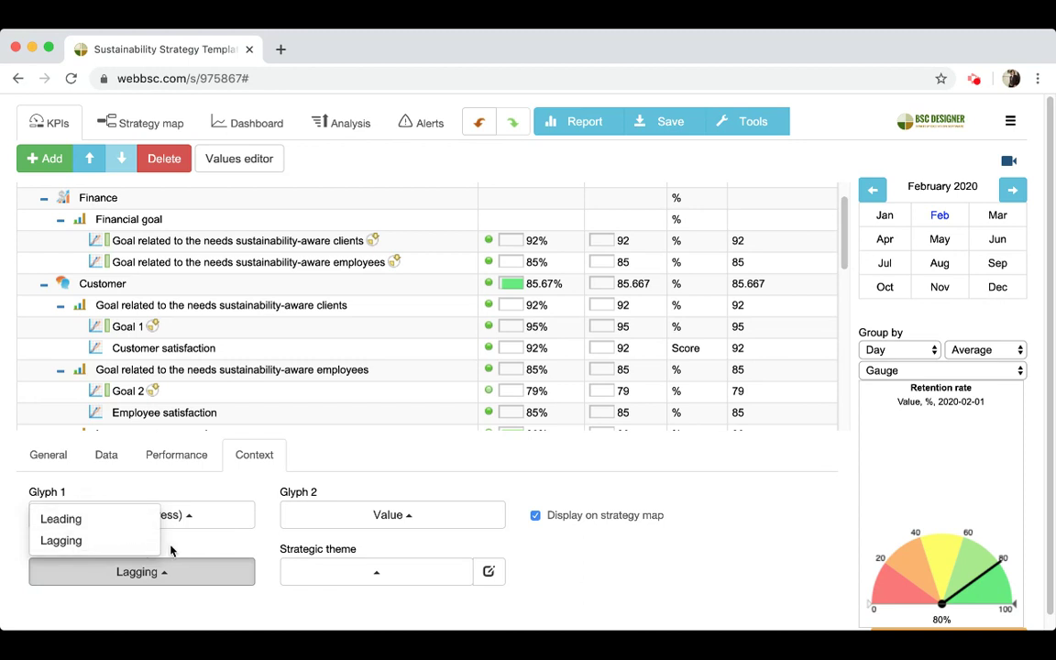
pyautogui.click(260, 548)
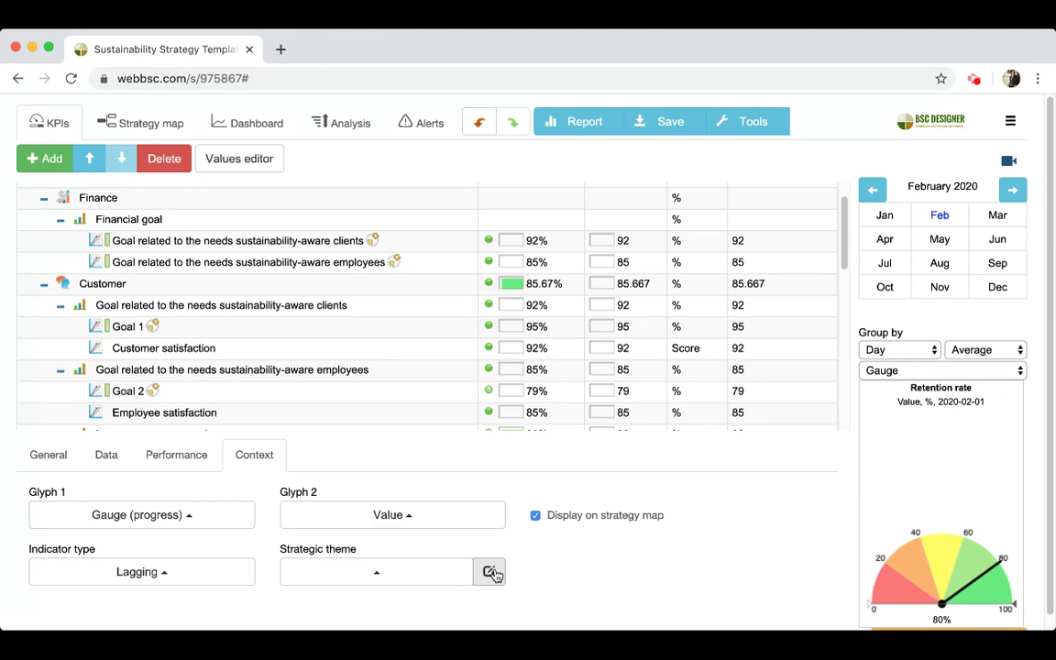
pyautogui.click(158, 134)
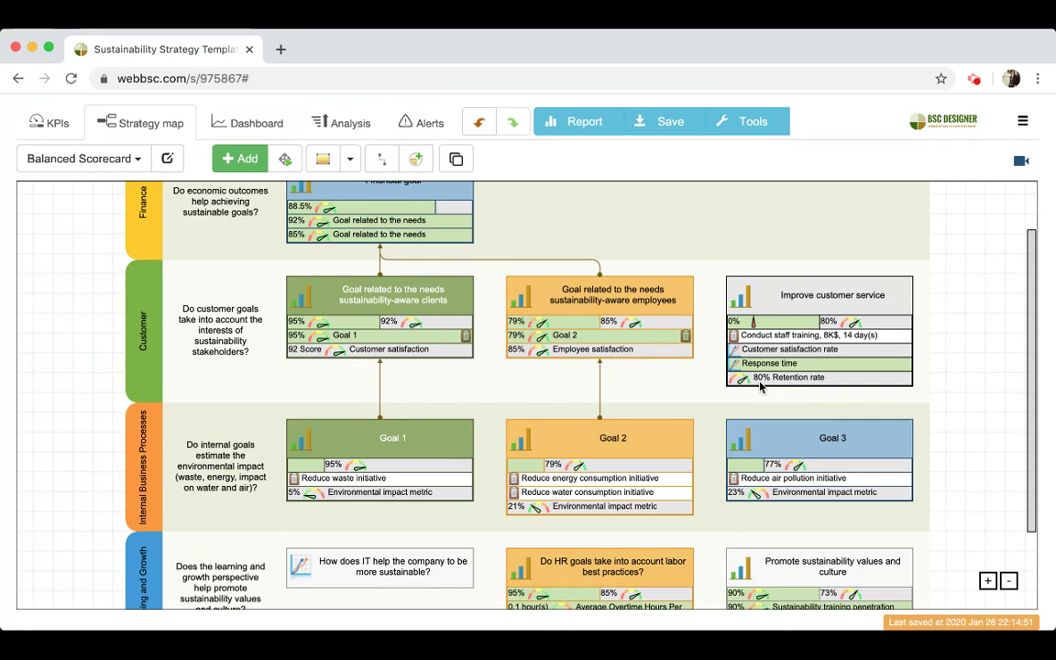
# Drag the Financial goal box directly above the employees goal box.
pyautogui.scroll(2, 445, 275)
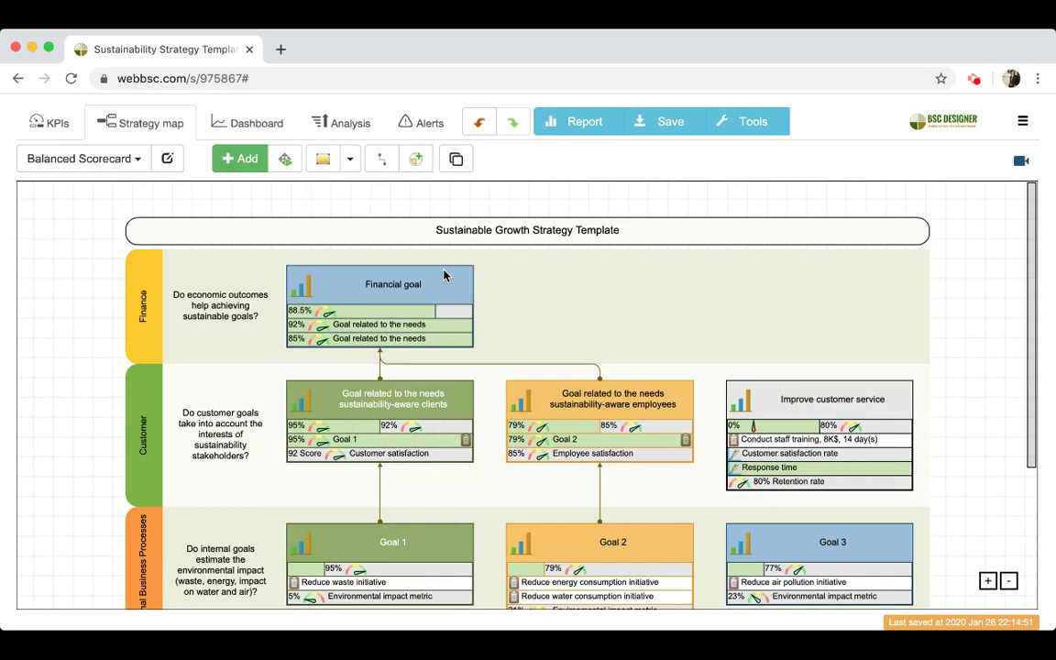
pyautogui.moveTo(428, 277); pyautogui.dragTo(648, 284)
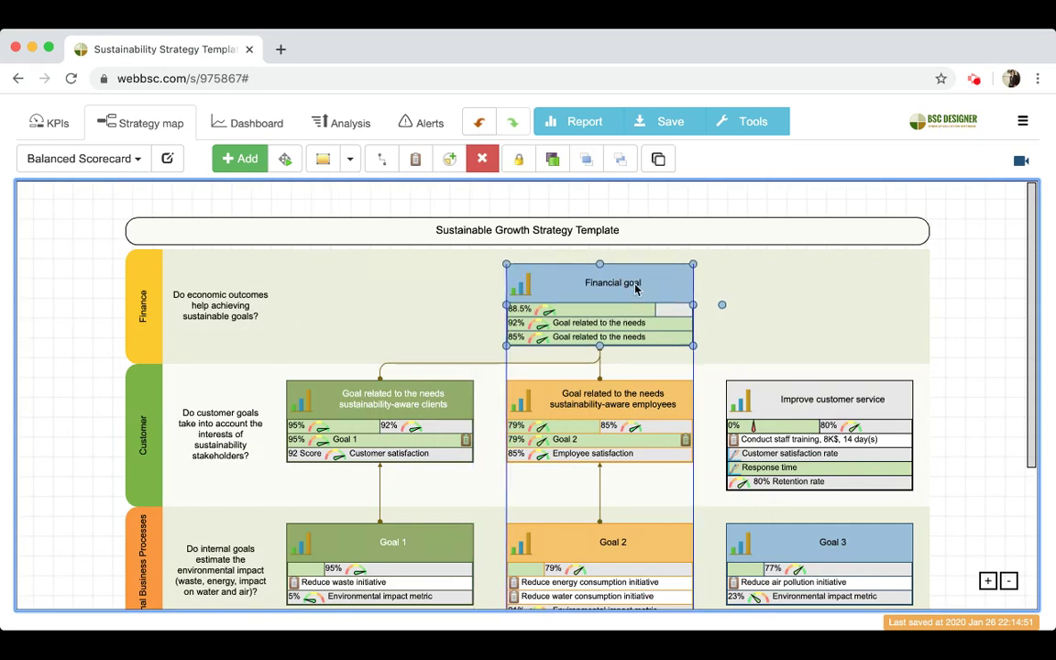
pyautogui.click(349, 160)
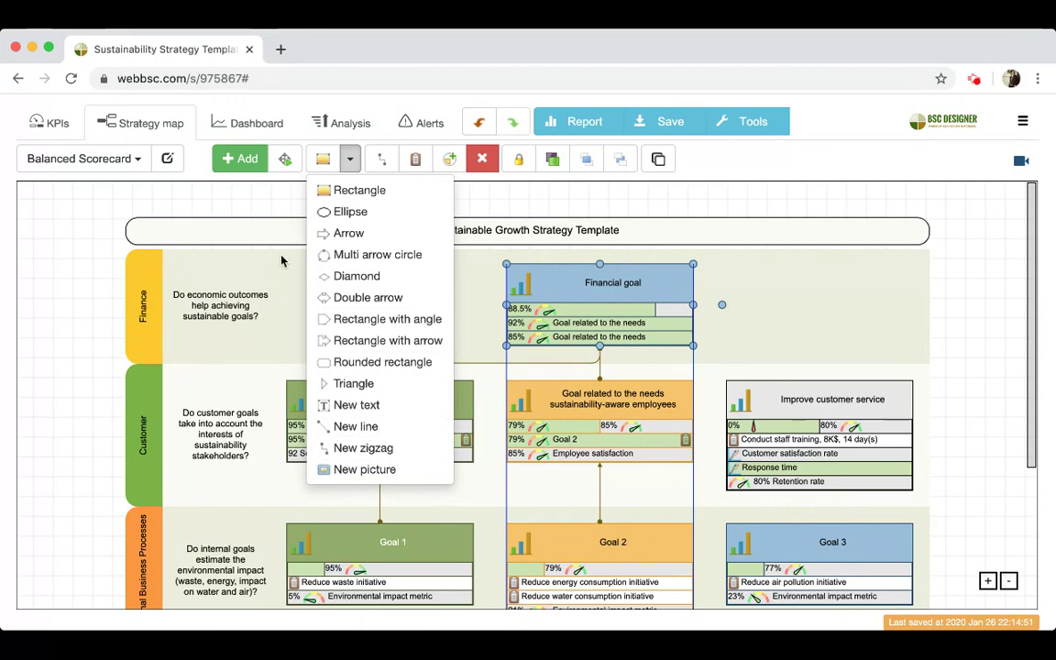
pyautogui.click(43, 215)
# Add a new blank strategy map from the map list.
pyautogui.click(135, 160)
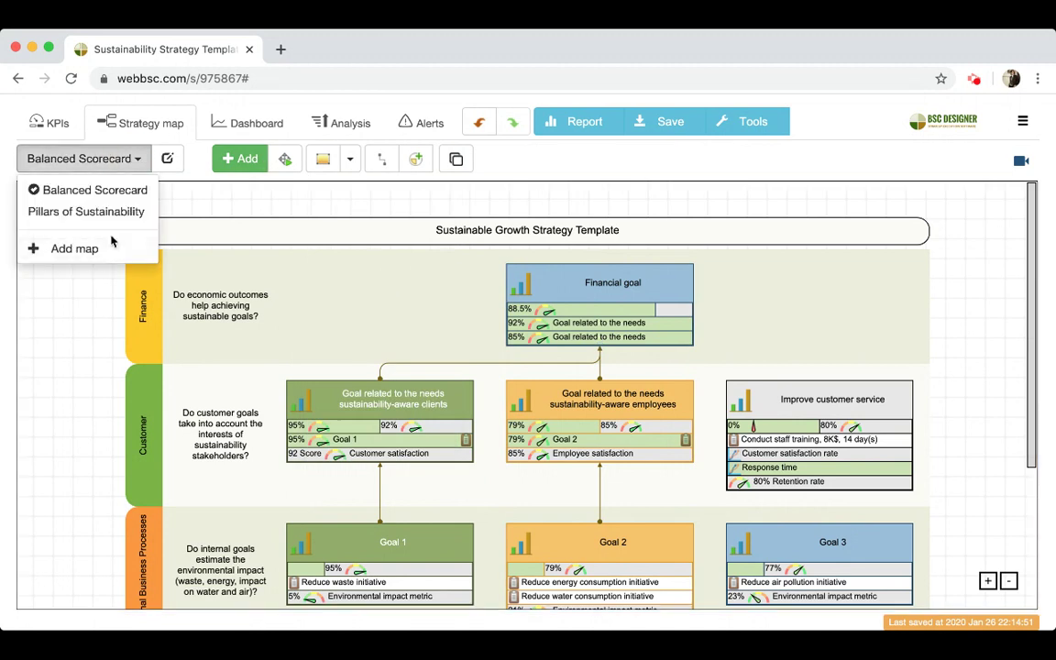
pyautogui.click(108, 245)
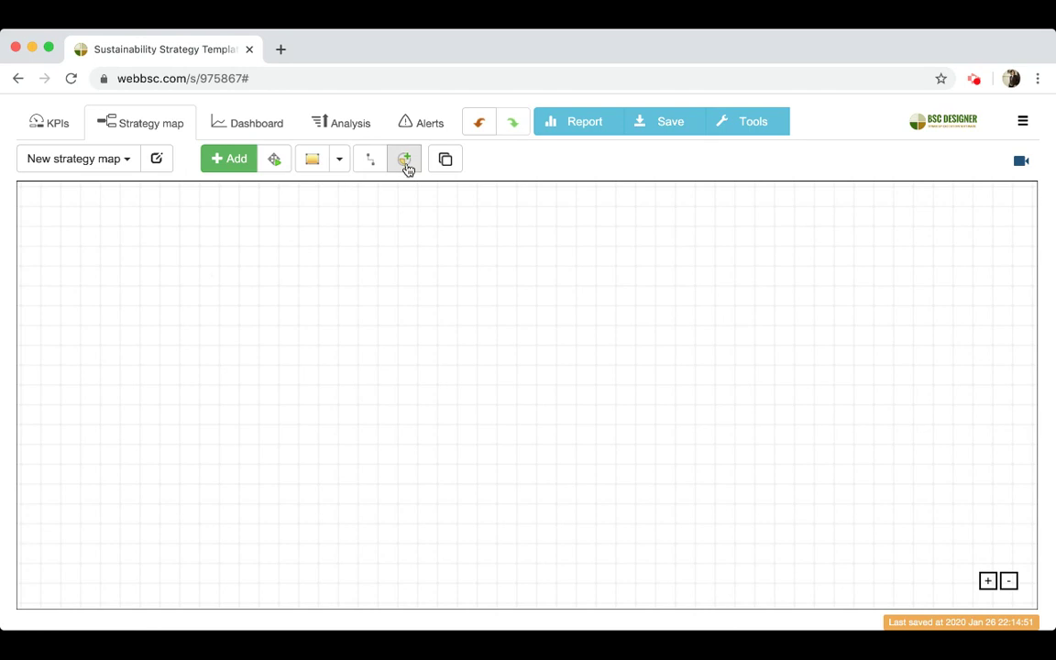
pyautogui.click(412, 351)
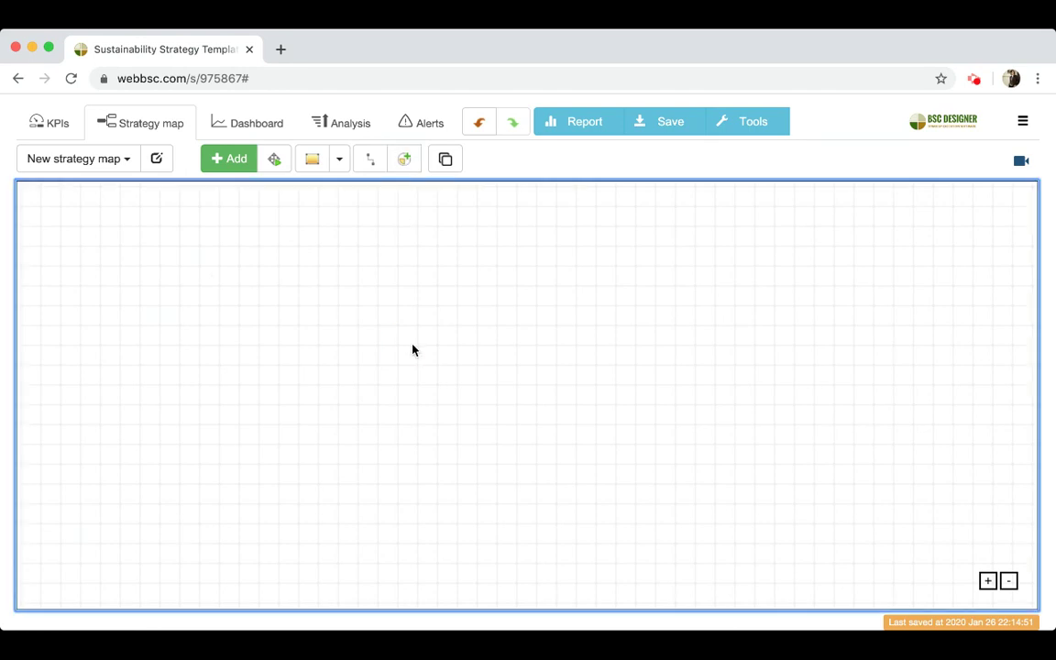
pyautogui.click(114, 161)
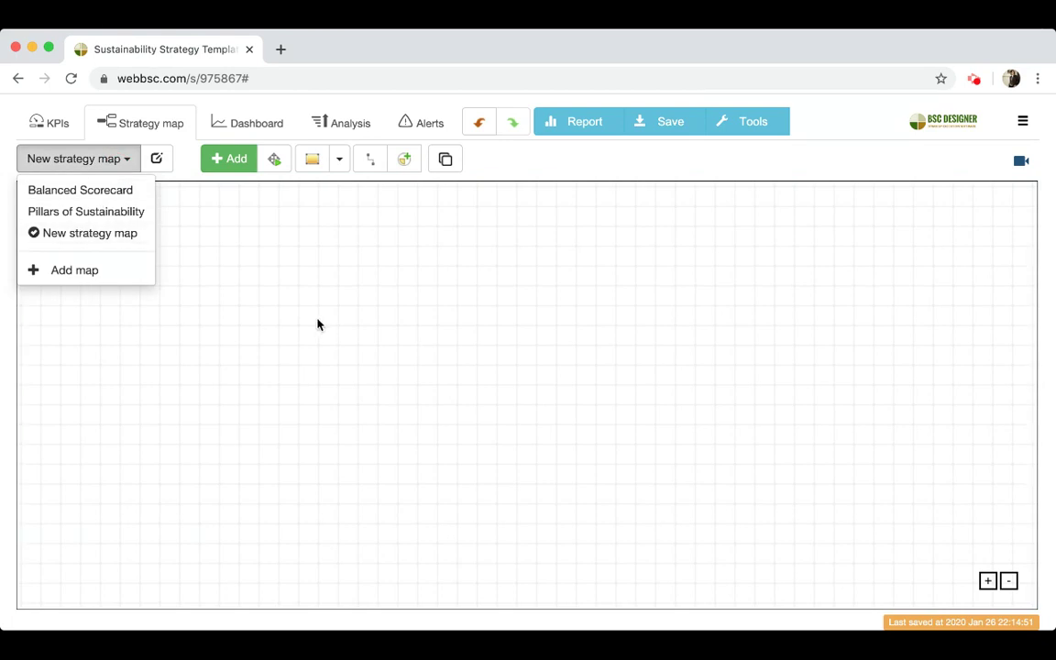
pyautogui.click(233, 275)
# Preview the Pillars of Sustainability map, then switch back to the new empty map.
pyautogui.click(78, 159)
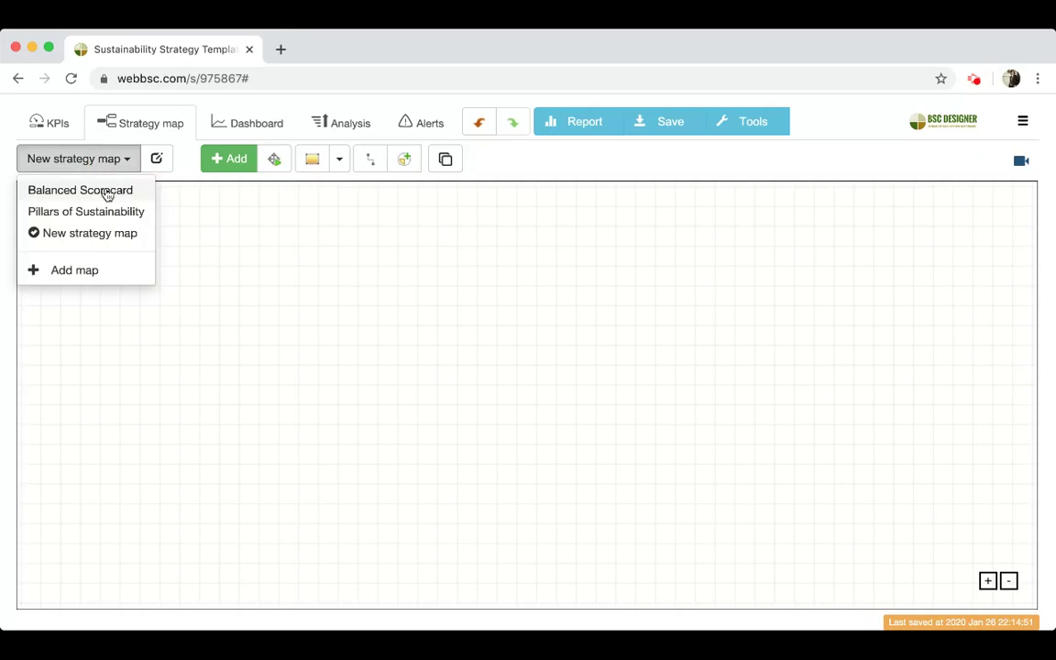
pyautogui.click(92, 212)
pyautogui.click(458, 522)
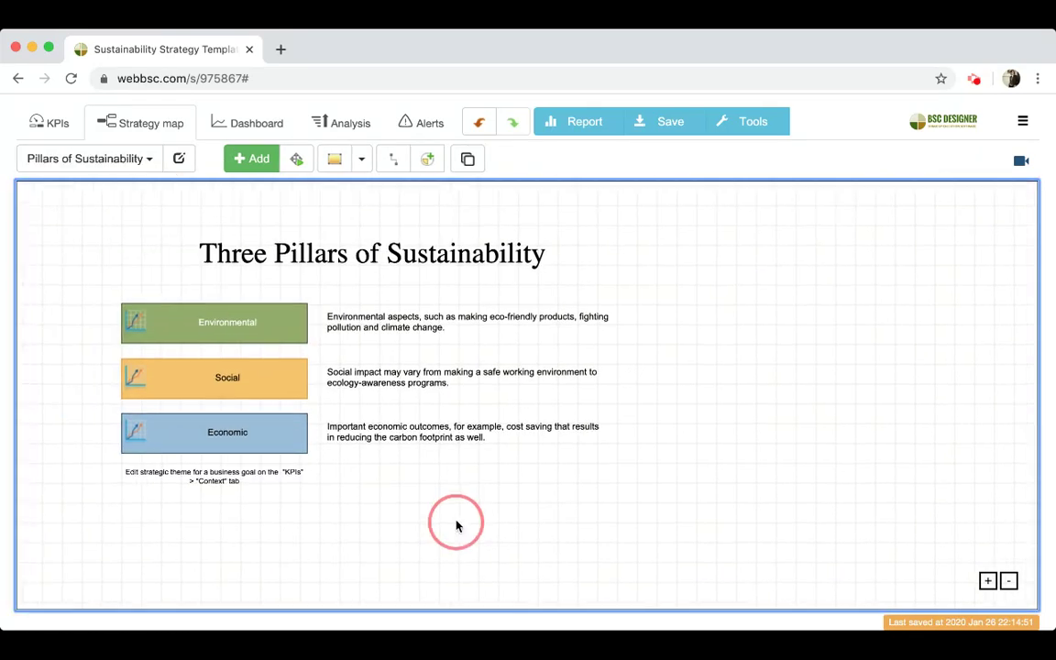
pyautogui.click(138, 162)
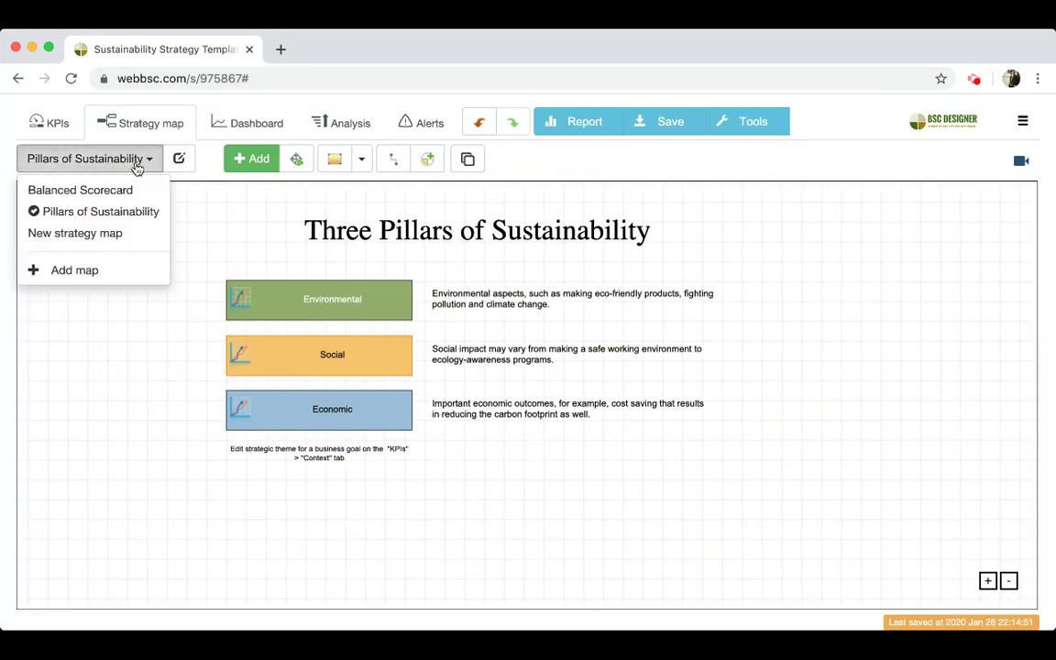
pyautogui.click(118, 235)
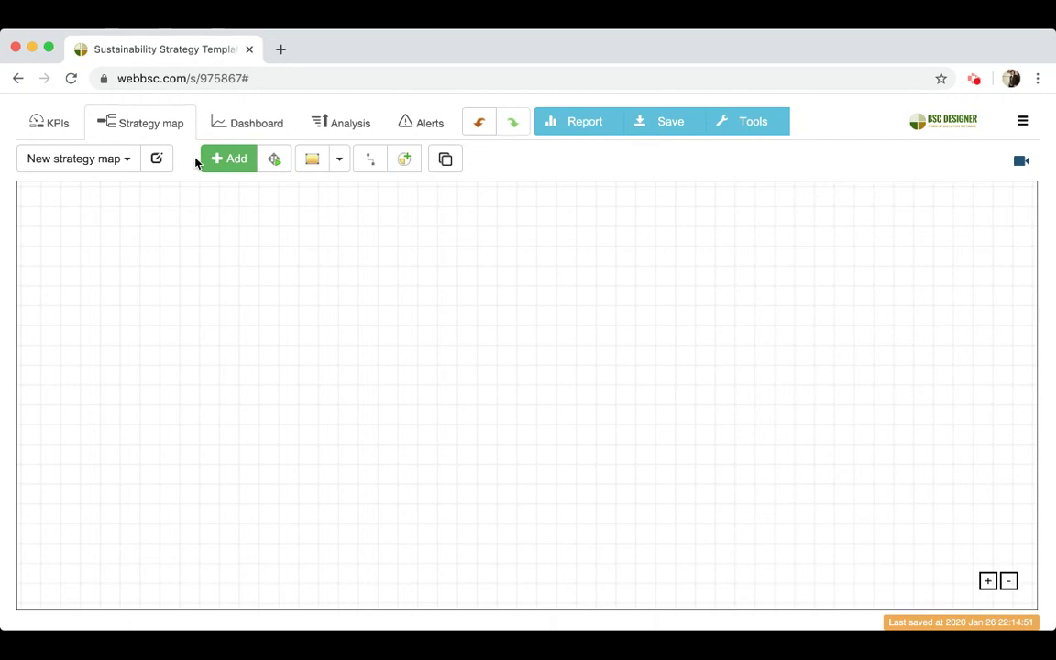
pyautogui.click(218, 160)
pyautogui.click(731, 404)
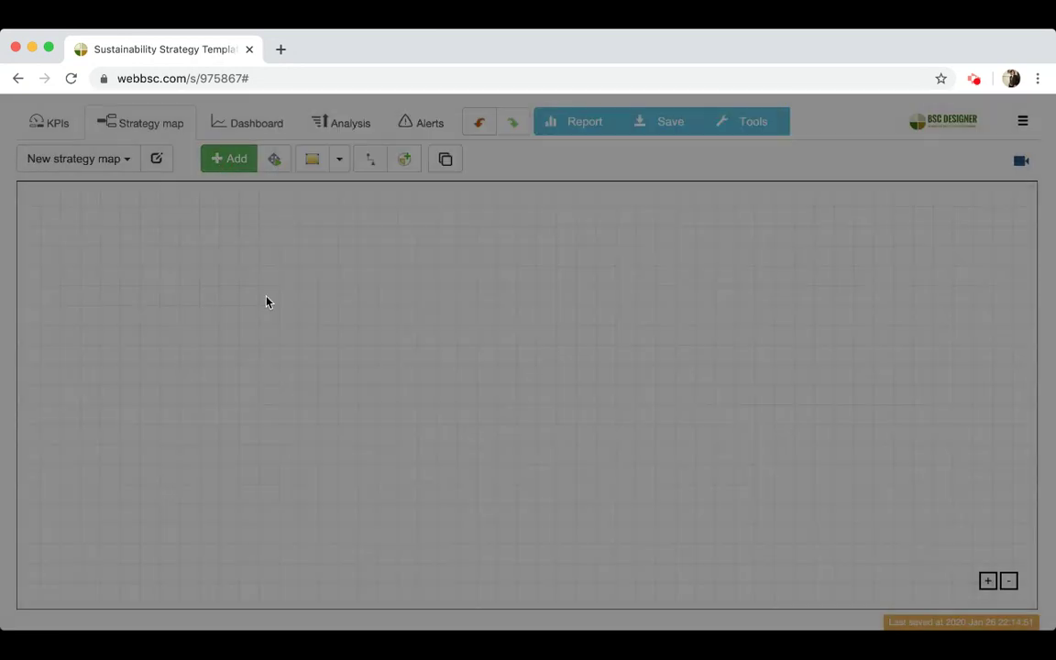
# Close the Placement wizard and item list unused, then switch to the Balanced Scorecard map.
pyautogui.click(271, 159)
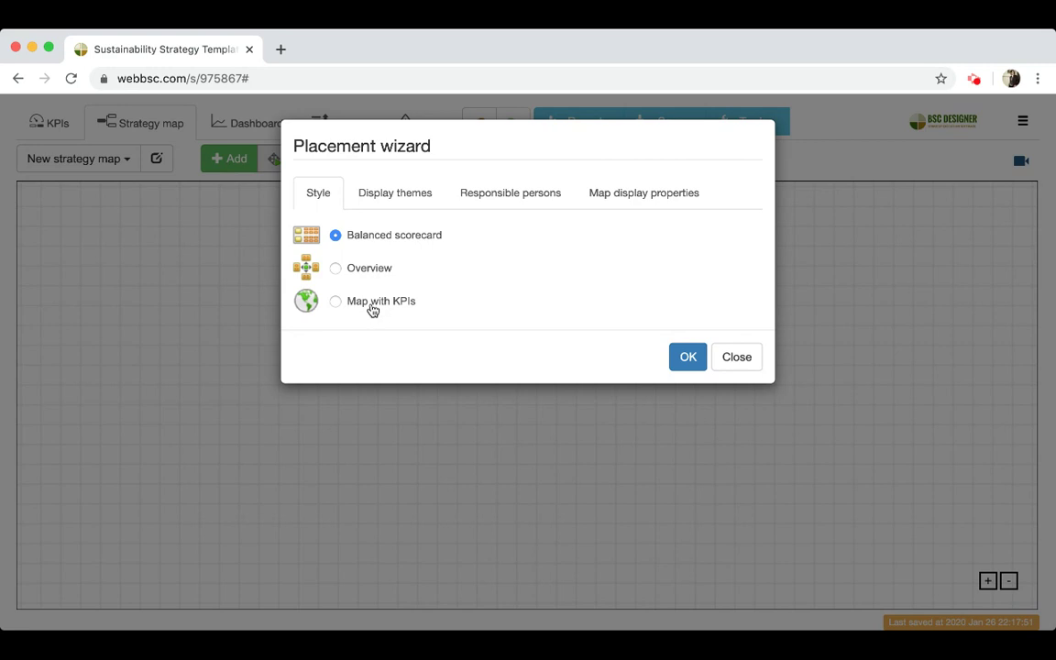
pyautogui.click(733, 357)
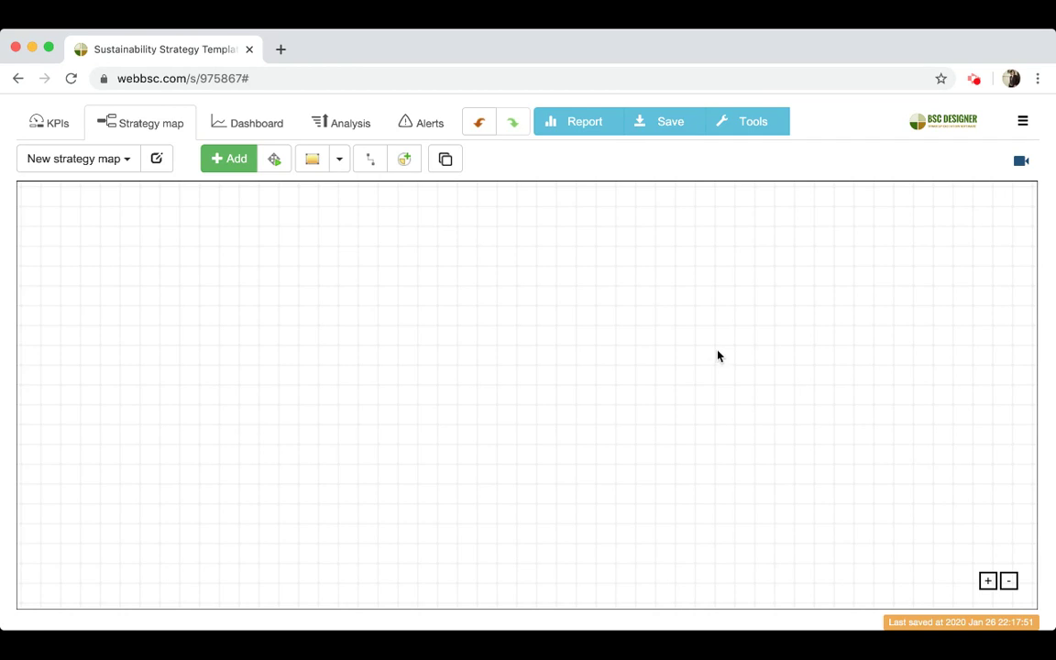
pyautogui.click(396, 161)
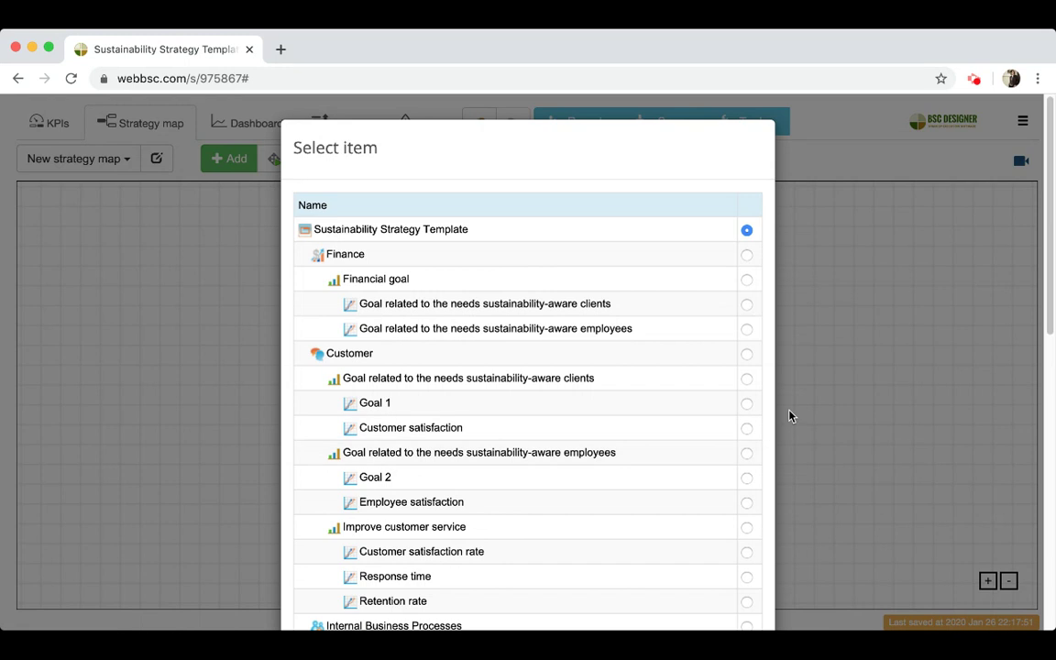
pyautogui.click(871, 398)
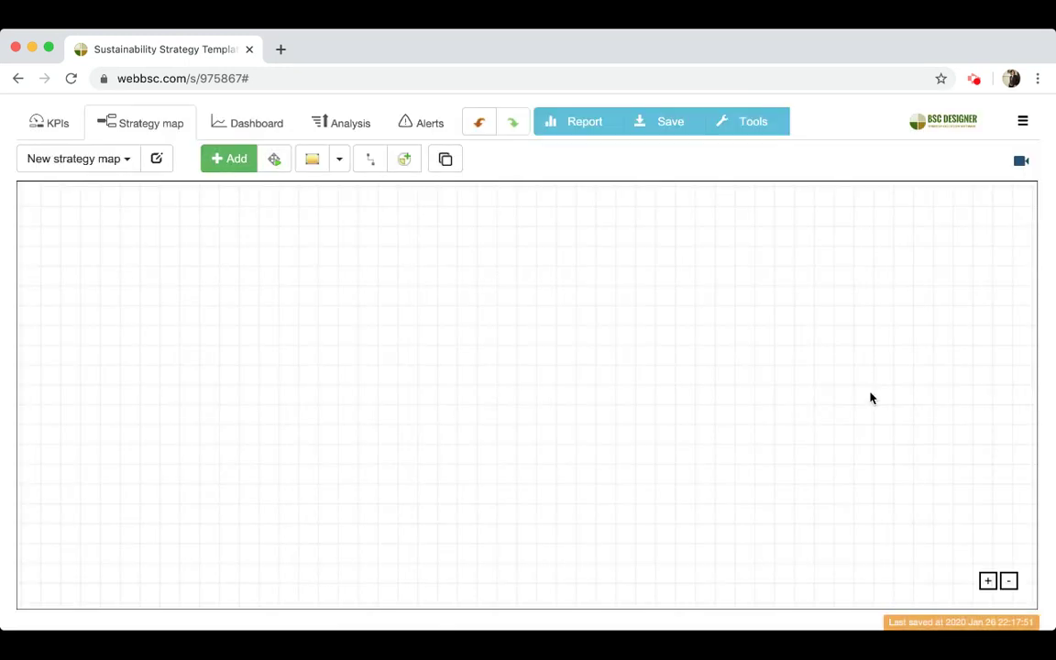
pyautogui.click(108, 162)
pyautogui.click(108, 188)
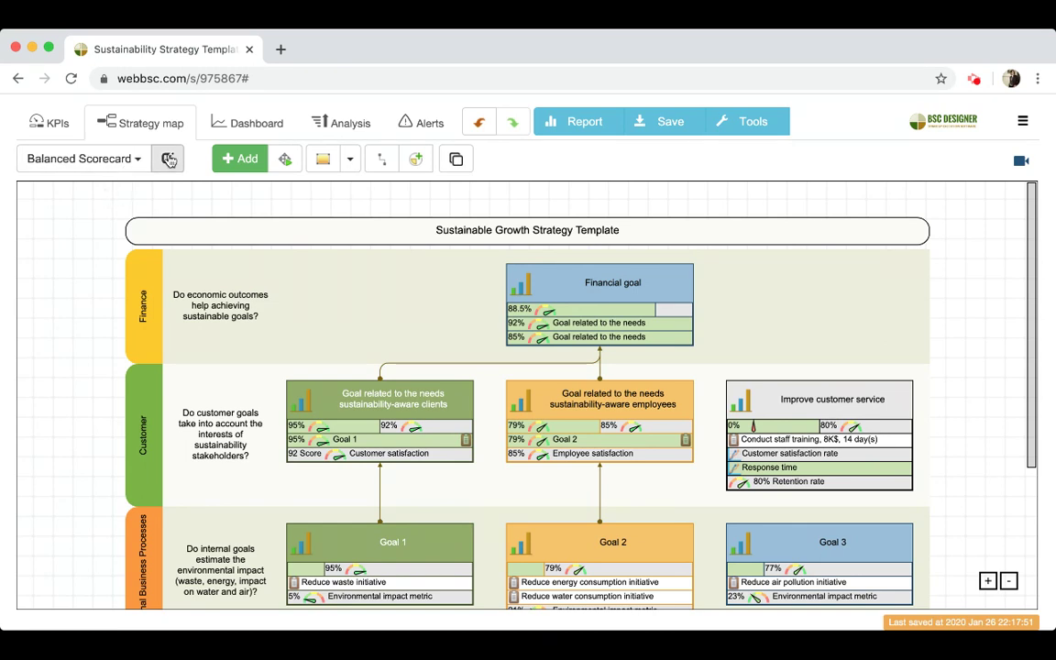
pyautogui.click(169, 161)
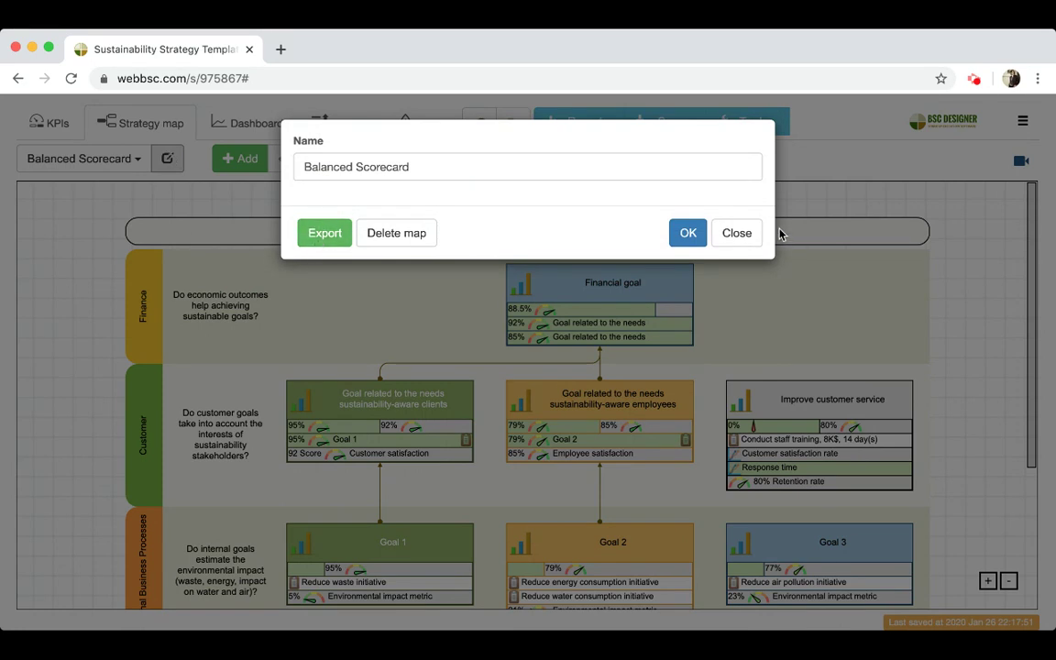
pyautogui.click(738, 235)
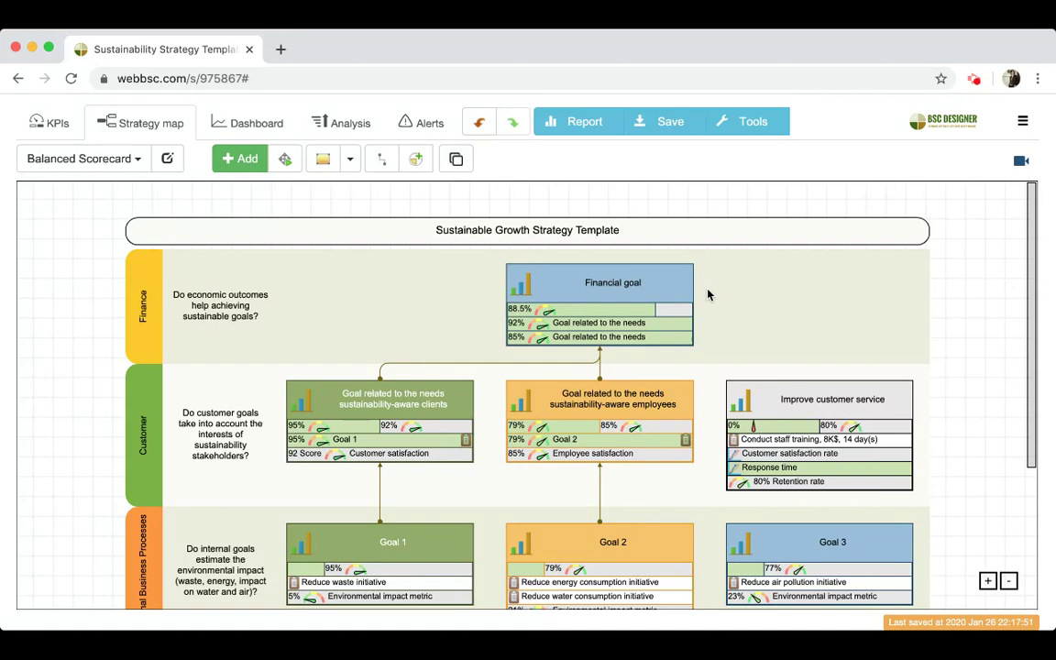
pyautogui.scroll(-1, 1004, 362)
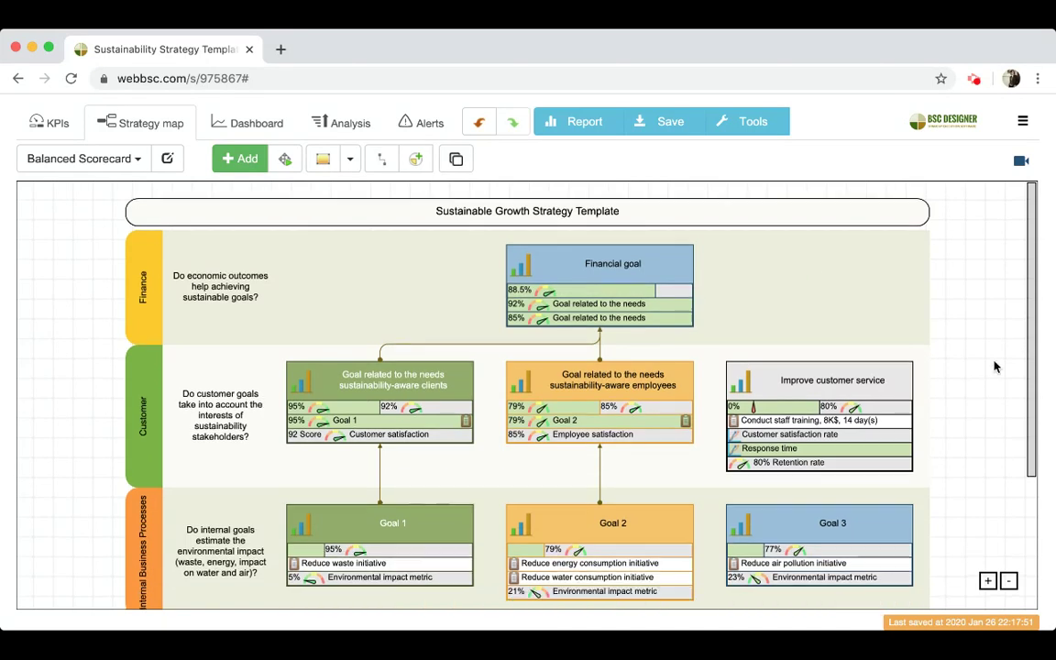